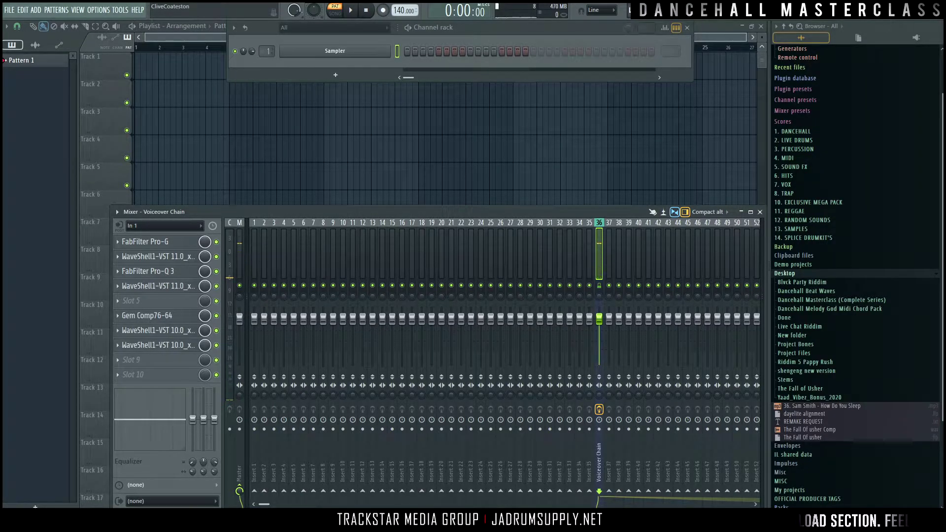
- Open the Dancehall Don Dadda Drumkit Vol. 2 folder and load Kick (7) into a new channel
{"action": "left_click", "coordinate": [811, 132]}
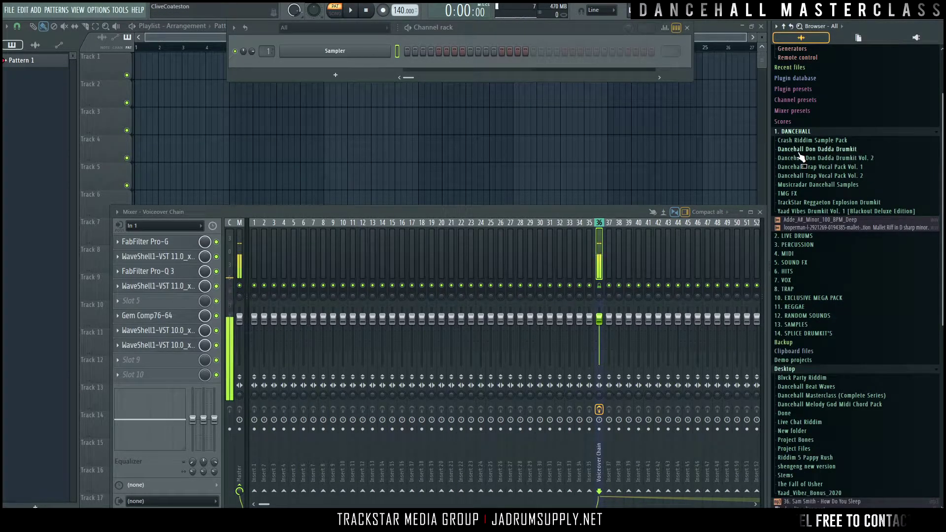
{"action": "left_click", "coordinate": [805, 150]}
{"action": "left_click", "coordinate": [806, 151]}
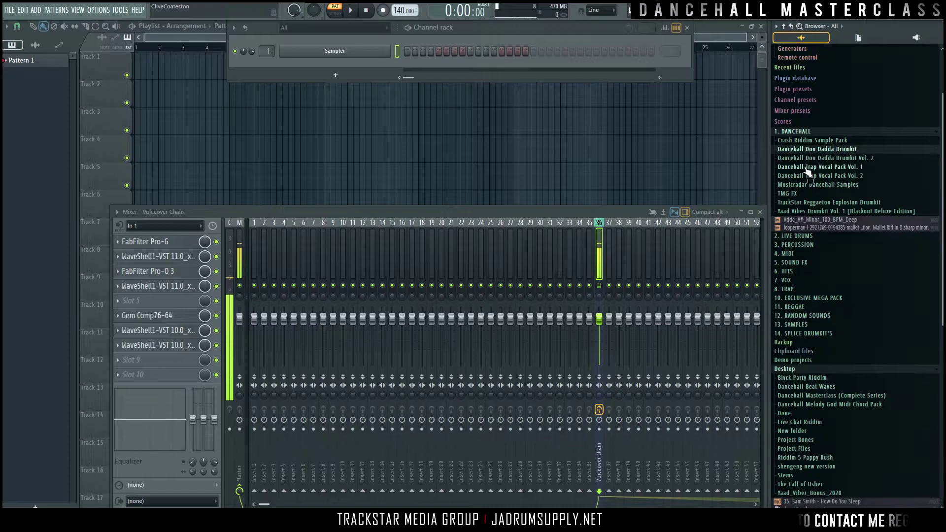
{"action": "left_click", "coordinate": [828, 157]}
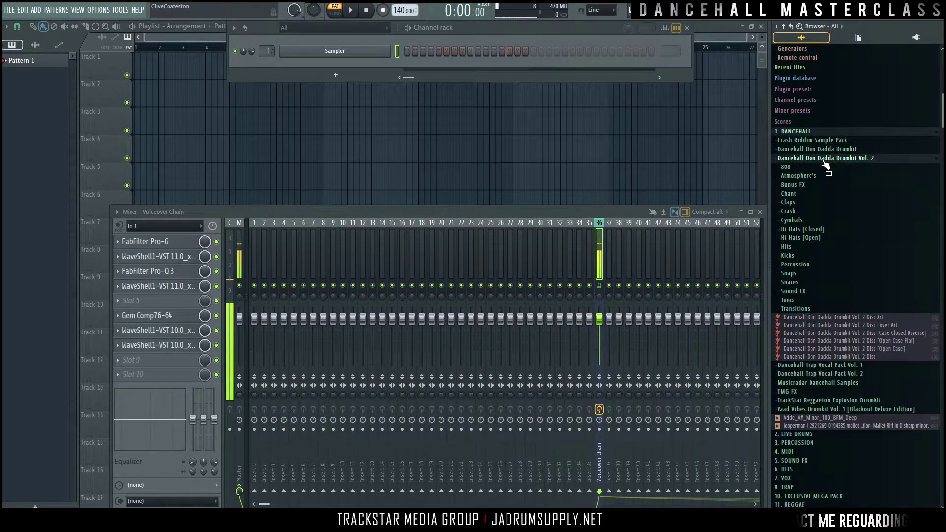
{"action": "left_click", "coordinate": [802, 256]}
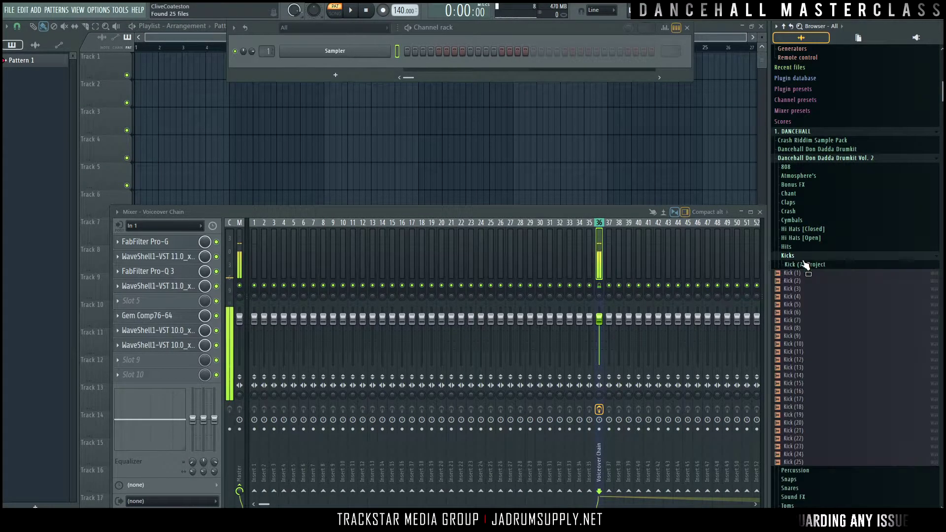
{"action": "right_click", "coordinate": [795, 320]}
{"action": "left_click", "coordinate": [816, 328]}
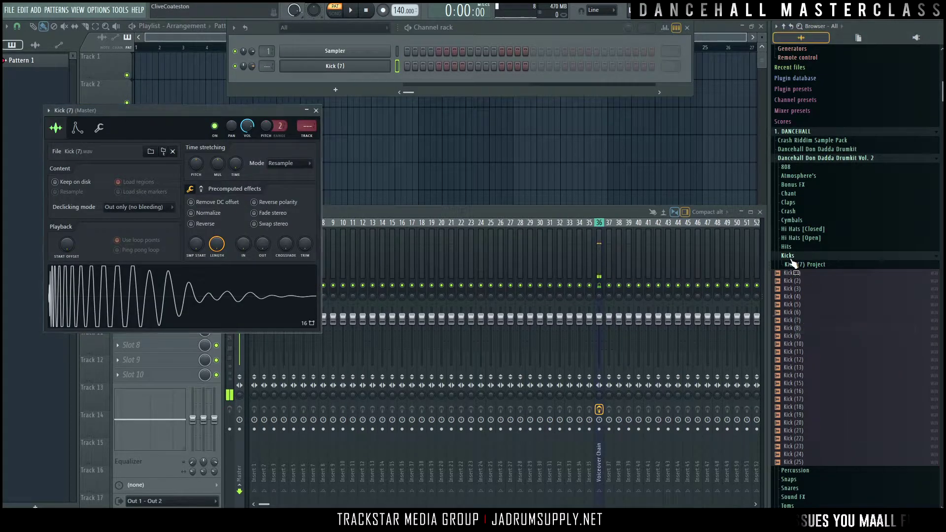
- Load Snare (21) from the kit's snare samples into a new channel
{"action": "left_click", "coordinate": [787, 256]}
{"action": "left_click", "coordinate": [790, 282]}
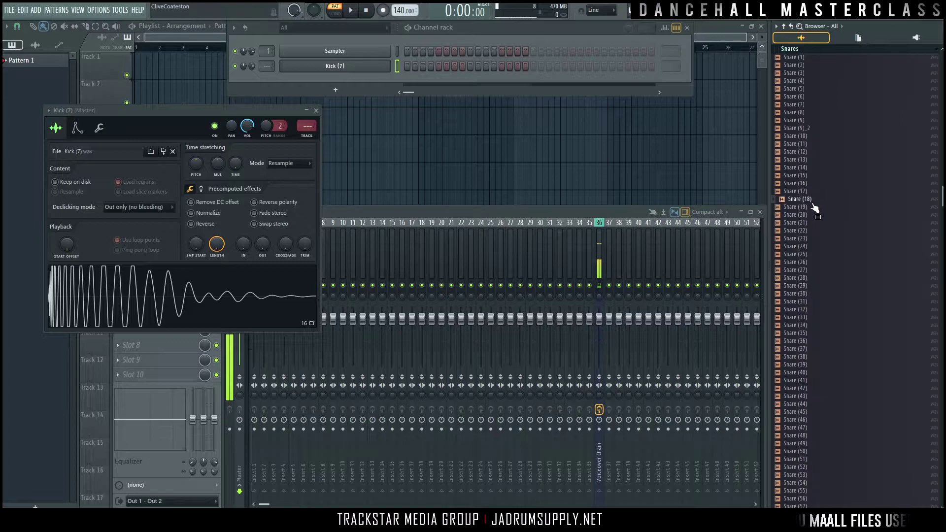
{"action": "right_click", "coordinate": [807, 222]}
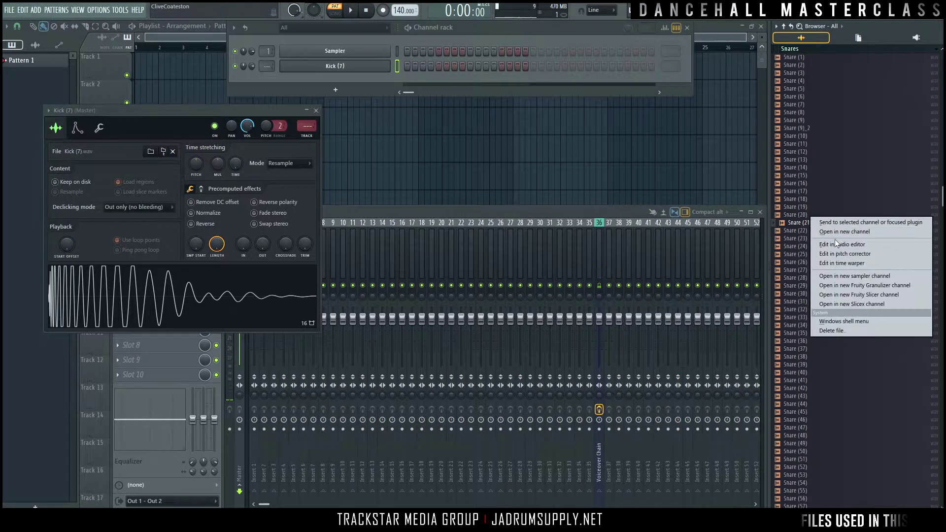
{"action": "left_click", "coordinate": [858, 232]}
- Audition the percussion samples and load Percussion (41) into a new channel
{"action": "scroll", "coordinate": [845, 205], "scroll_direction": "up", "scroll_amount": 8}
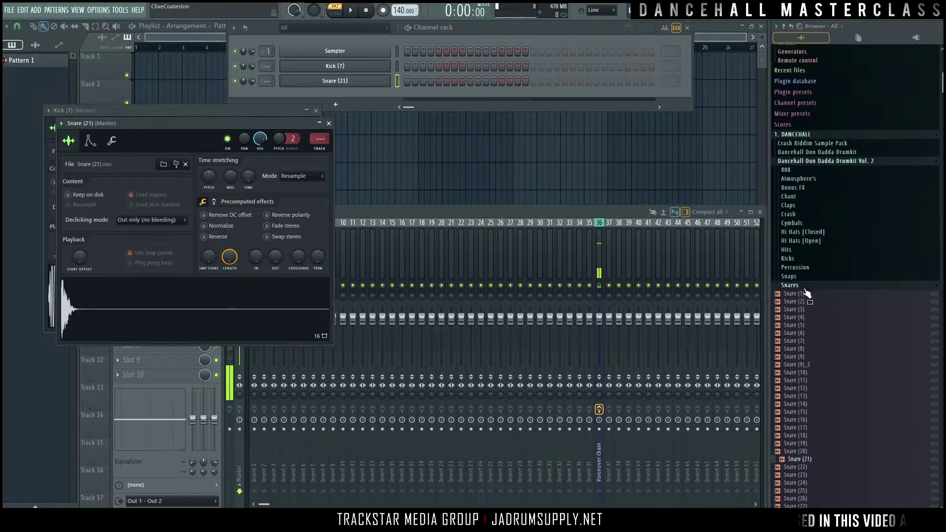
{"action": "left_click", "coordinate": [802, 268]}
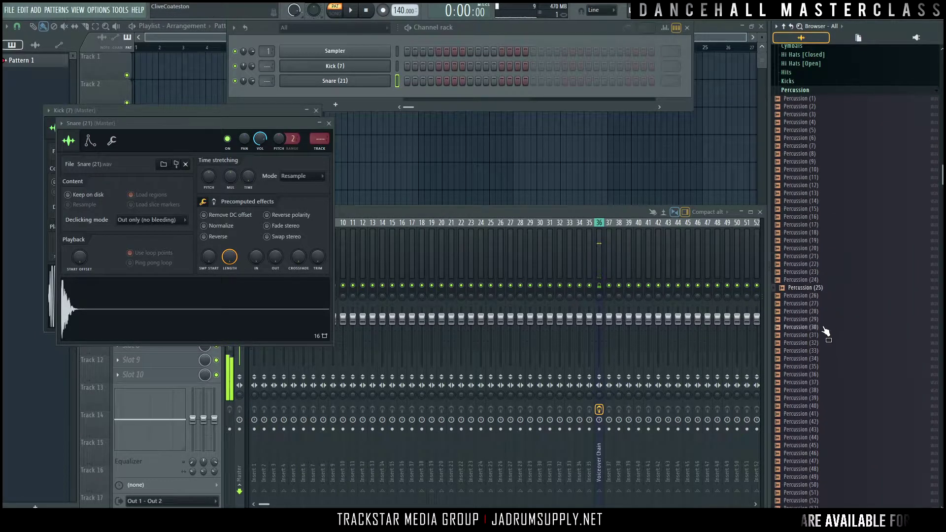
{"action": "left_click", "coordinate": [818, 368]}
{"action": "left_click", "coordinate": [818, 391]}
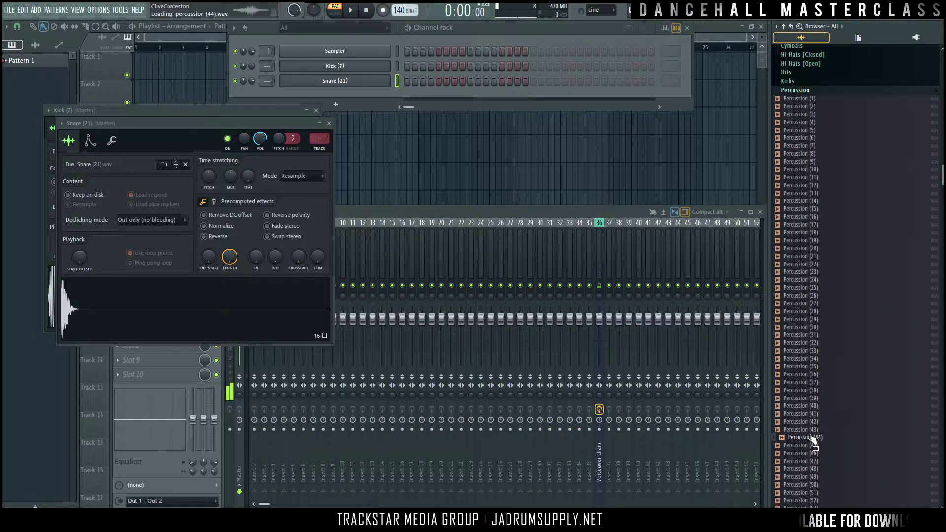
{"action": "left_click", "coordinate": [819, 415]}
{"action": "right_click", "coordinate": [818, 416]}
{"action": "left_click", "coordinate": [859, 397]}
- Audition more percussion samples and load Percussion (46) into a new channel
{"action": "scroll", "coordinate": [818, 382], "scroll_direction": "down", "scroll_amount": 4}
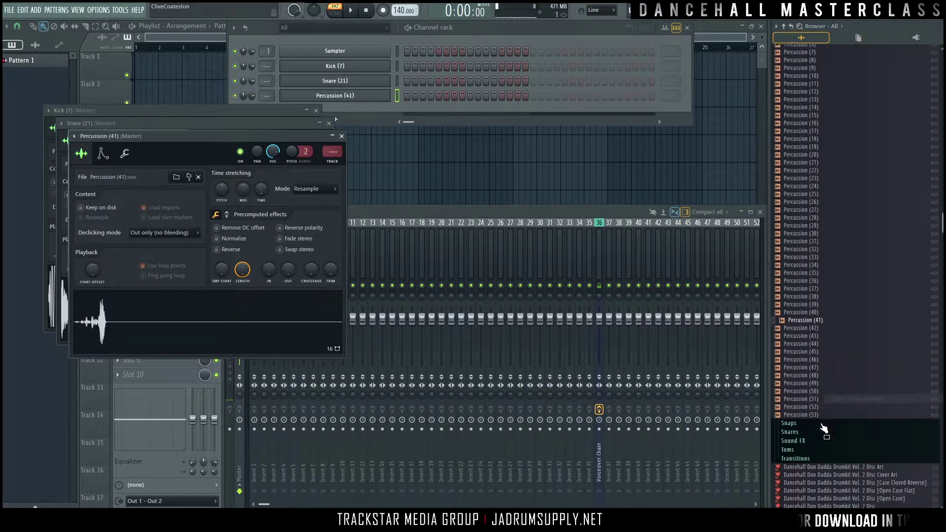
{"action": "left_click", "coordinate": [817, 374]}
{"action": "left_click", "coordinate": [816, 366]}
{"action": "left_click", "coordinate": [815, 358]}
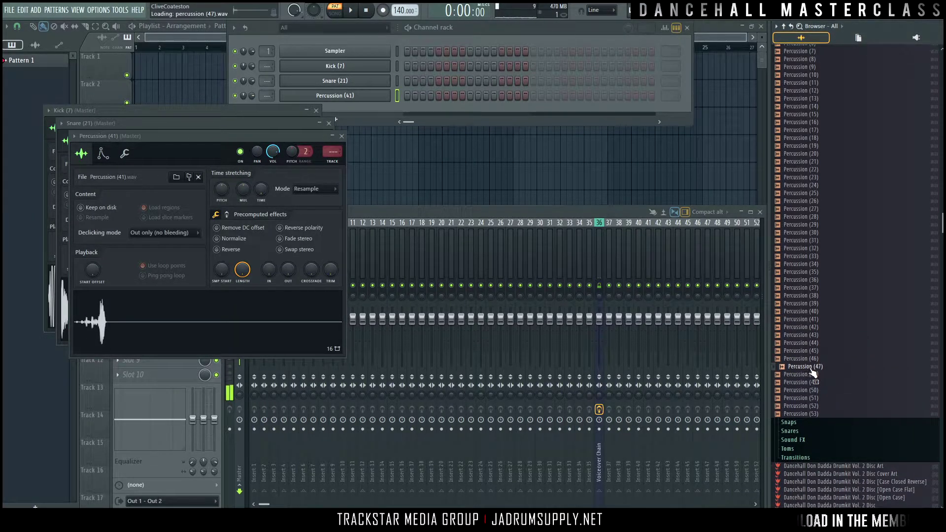
{"action": "left_click", "coordinate": [813, 350]}
{"action": "left_click", "coordinate": [812, 358]}
{"action": "right_click", "coordinate": [821, 359]}
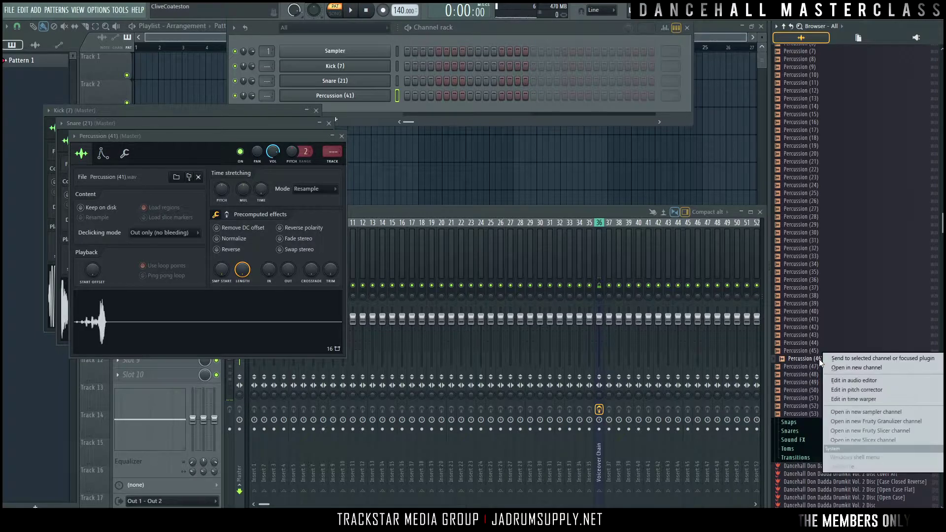
{"action": "left_click", "coordinate": [842, 367]}
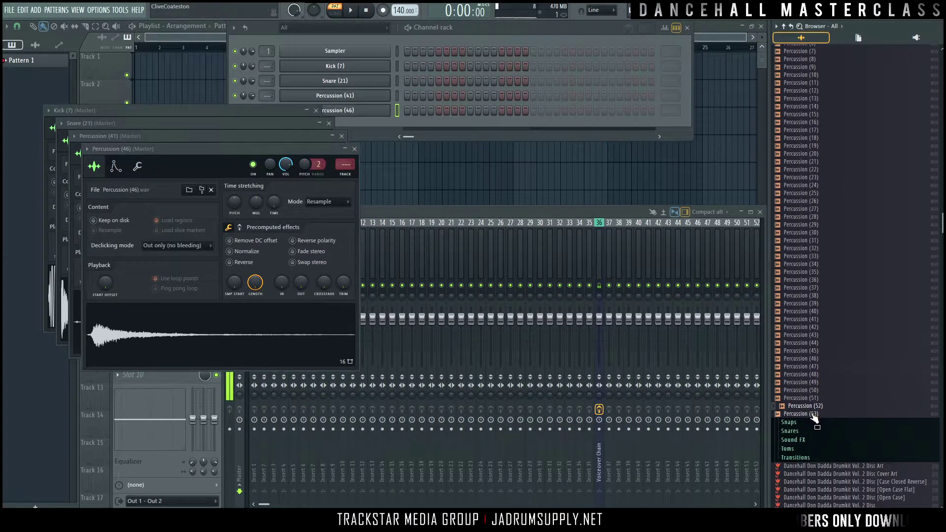
{"action": "left_click_drag", "start_coordinate": [815, 413], "coordinate": [813, 114]}
- Load Percussion (15), Clap (9) and Clap (7) into new channels
{"action": "right_click", "coordinate": [817, 114]}
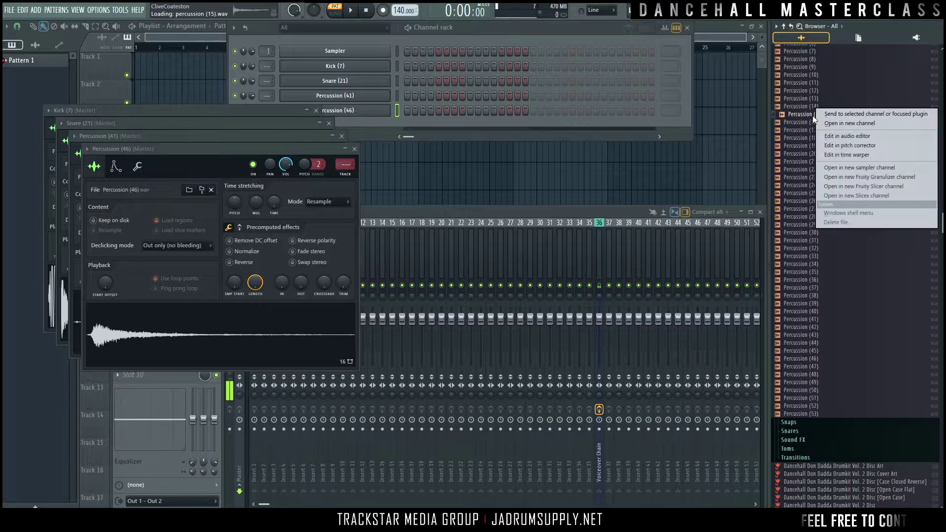
{"action": "left_click", "coordinate": [839, 125]}
{"action": "scroll", "coordinate": [812, 191], "scroll_direction": "up", "scroll_amount": 10}
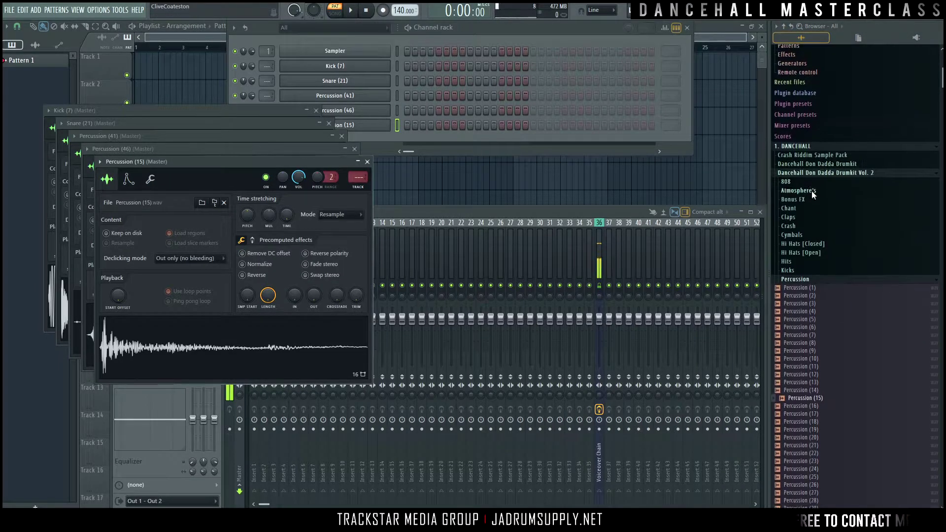
{"action": "left_click", "coordinate": [788, 217]}
{"action": "scroll", "coordinate": [793, 231], "scroll_direction": "down", "scroll_amount": 3}
{"action": "right_click", "coordinate": [792, 241]}
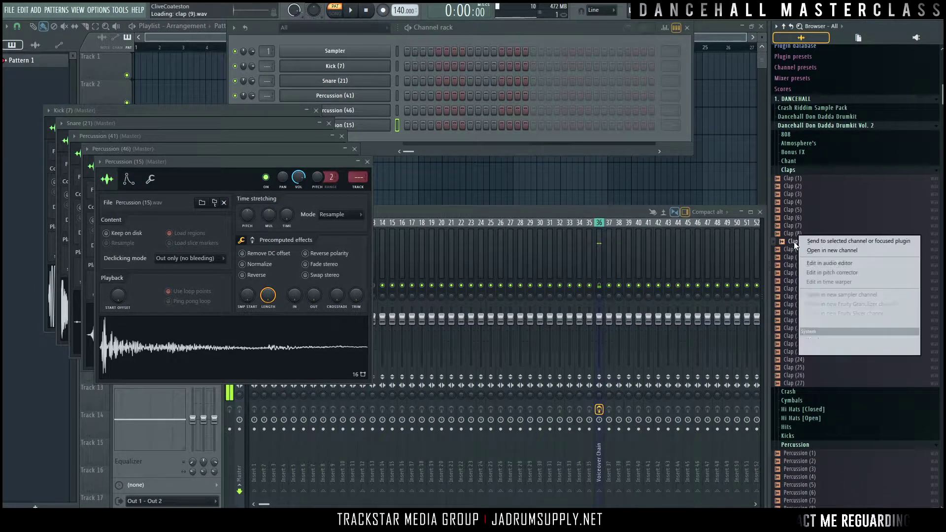
{"action": "left_click", "coordinate": [820, 250]}
{"action": "right_click", "coordinate": [794, 225]}
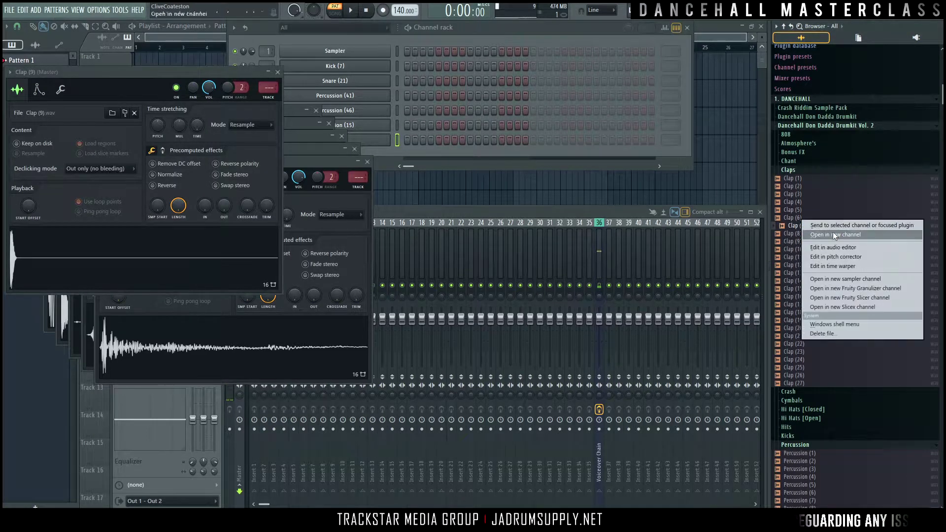
{"action": "left_click", "coordinate": [837, 235]}
{"action": "left_click", "coordinate": [797, 170]}
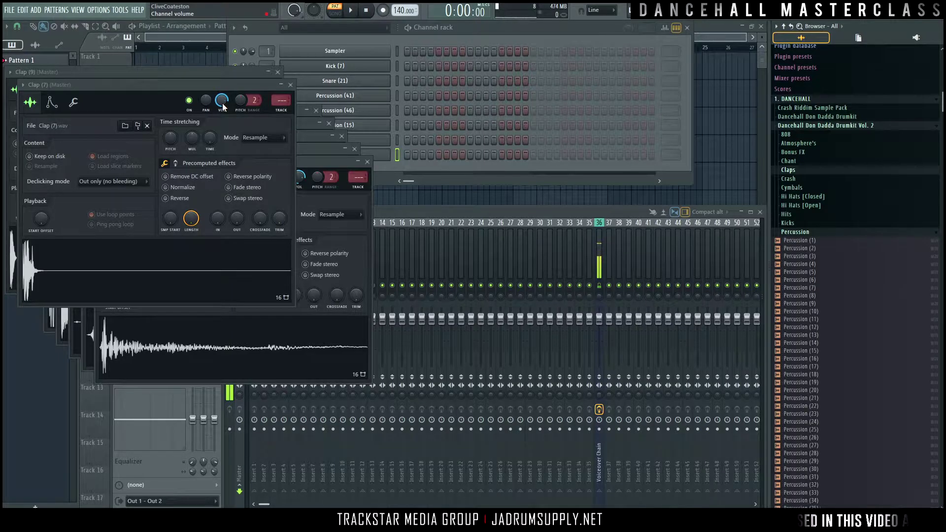
- Close the Clap (7) and Clap (9) sampler windows, then all remaining windows with F12
{"action": "left_click", "coordinate": [290, 85]}
{"action": "left_click", "coordinate": [278, 73]}
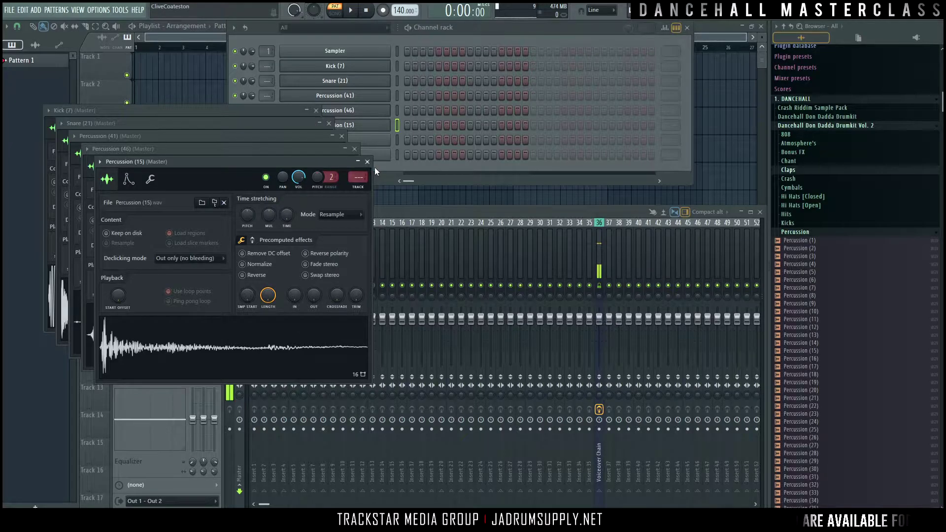
{"action": "key", "text": "F12"}
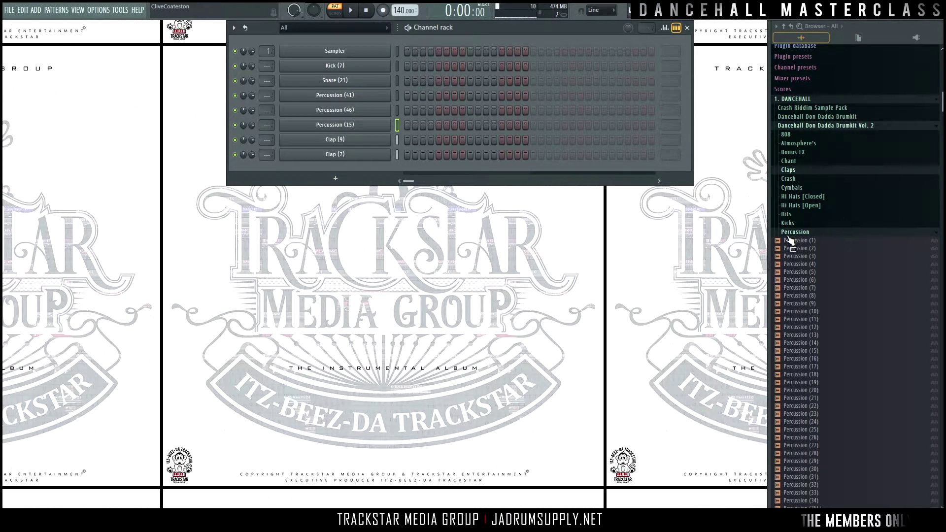
- Load Hi Hat [Open] (4) and Hi Hat [Closed] (7) into new channels, then close both sampler windows
{"action": "left_click", "coordinate": [801, 205]}
{"action": "mouse_move", "coordinate": [807, 247]}
{"action": "left_mouse_down"}
{"action": "mouse_move", "coordinate": [805, 238]}
{"action": "mouse_move", "coordinate": [805, 253]}
{"action": "left_mouse_up"}
{"action": "right_click", "coordinate": [806, 239]}
{"action": "left_click", "coordinate": [829, 250]}
{"action": "left_click", "coordinate": [803, 200]}
{"action": "right_click", "coordinate": [804, 253]}
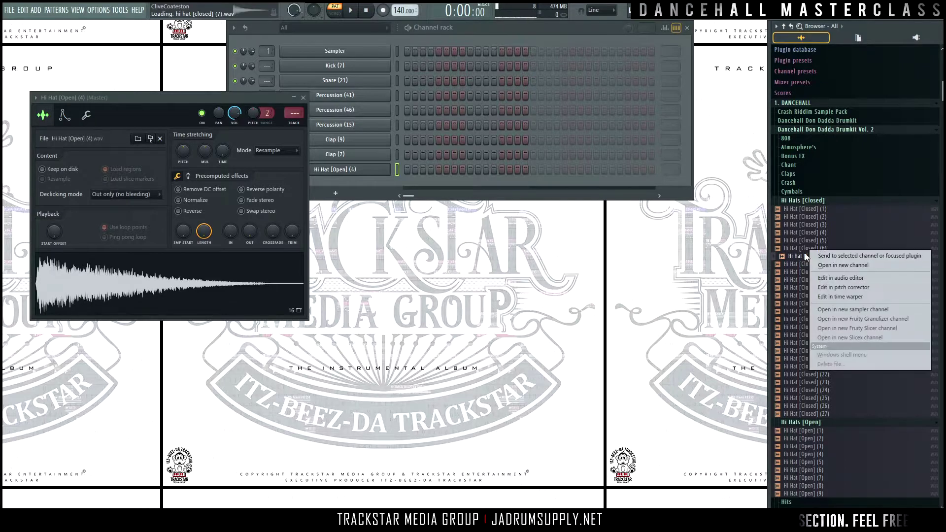
{"action": "left_click", "coordinate": [856, 265]}
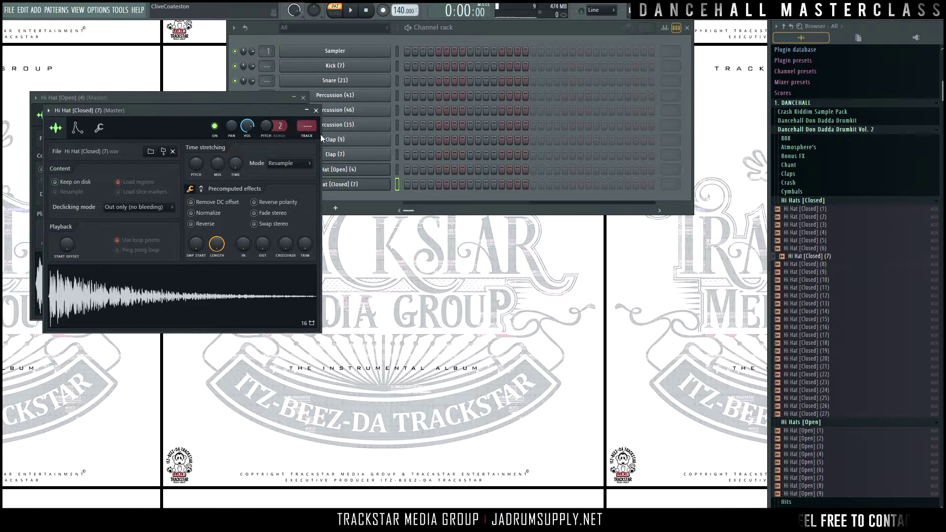
{"action": "left_click", "coordinate": [317, 110]}
{"action": "left_click", "coordinate": [304, 97]}
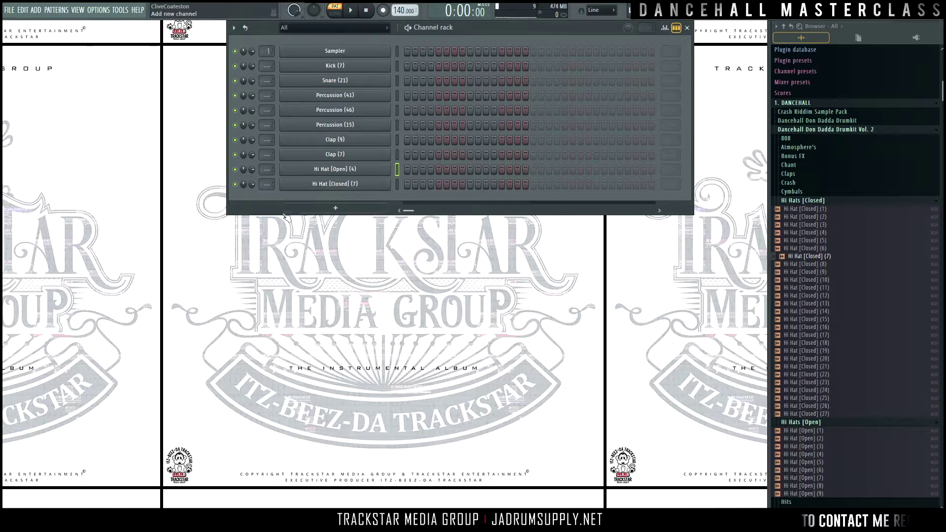
- Light the first step in the Kick (7) row and bring up the tempo presets
{"action": "left_click", "coordinate": [406, 66]}
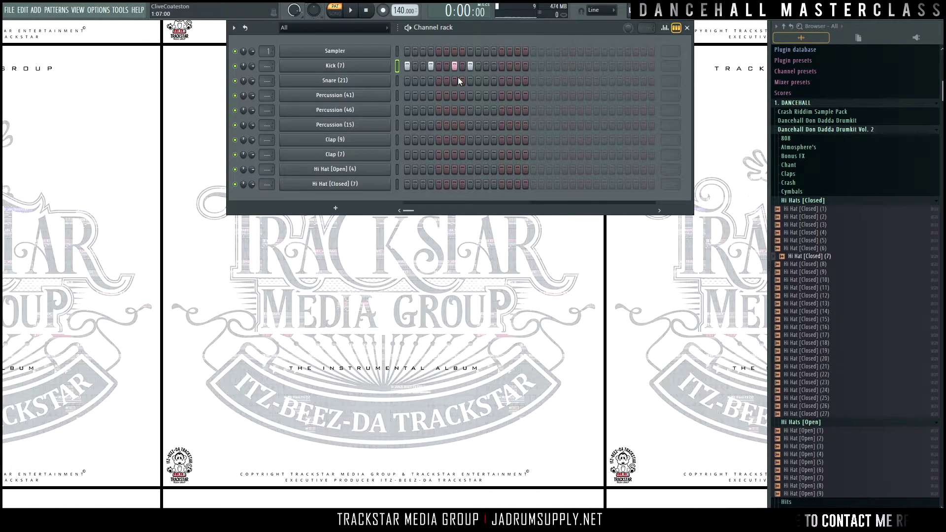
{"action": "right_click", "coordinate": [406, 10]}
- Set the tempo to 100 BPM, add a Snare (21) hit on step 9, and audition the loop
{"action": "left_click", "coordinate": [508, 49]}
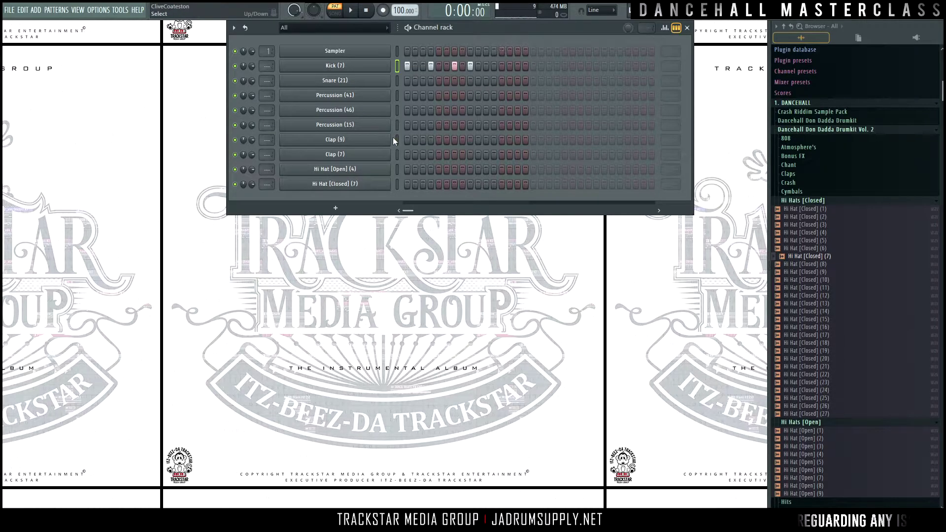
{"action": "key", "text": "space"}
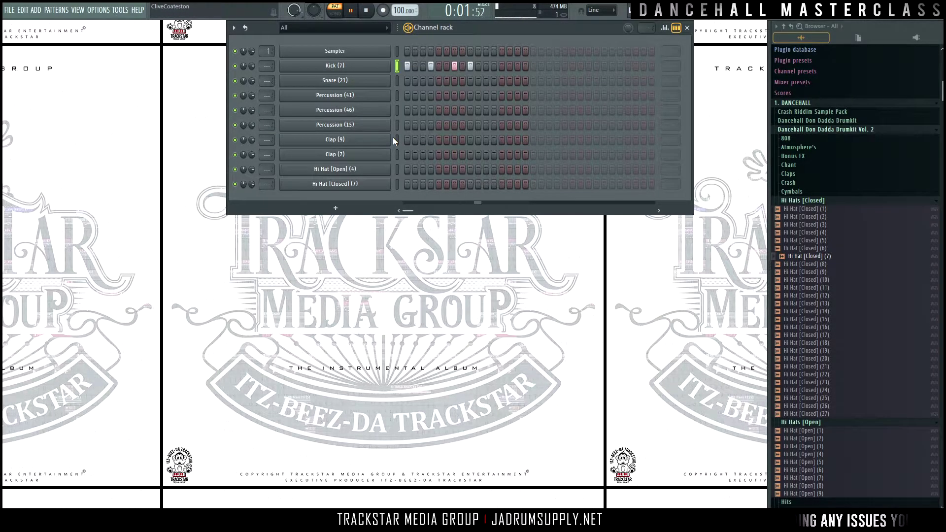
{"action": "key", "text": "space"}
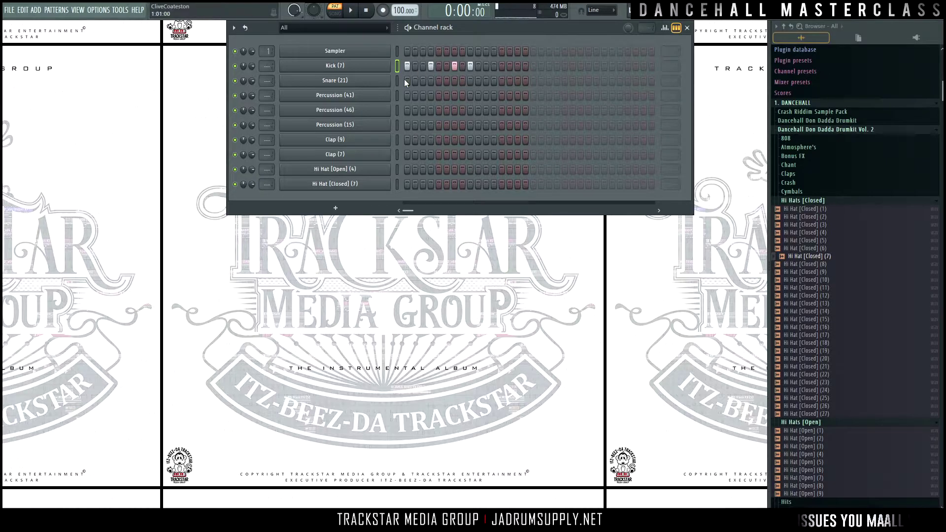
{"action": "left_click", "coordinate": [469, 81]}
{"action": "key", "text": "space"}
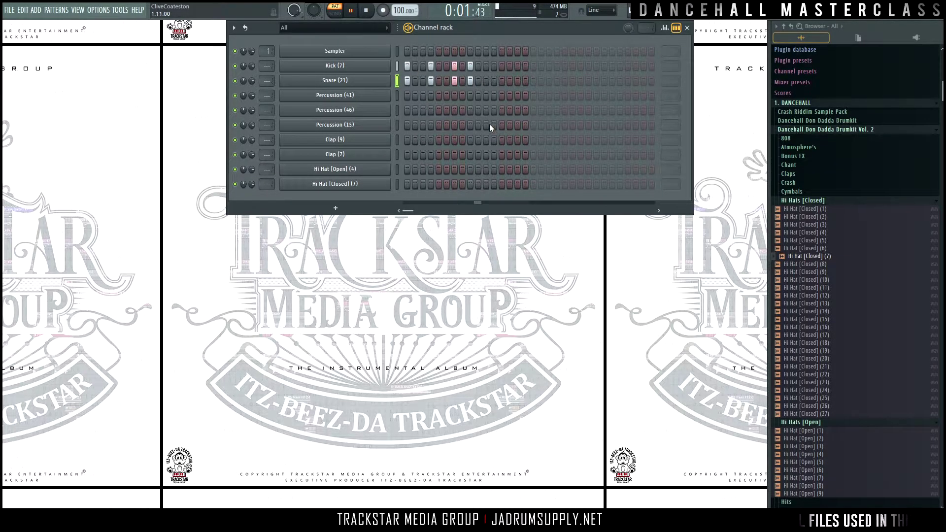
{"action": "key", "text": "space"}
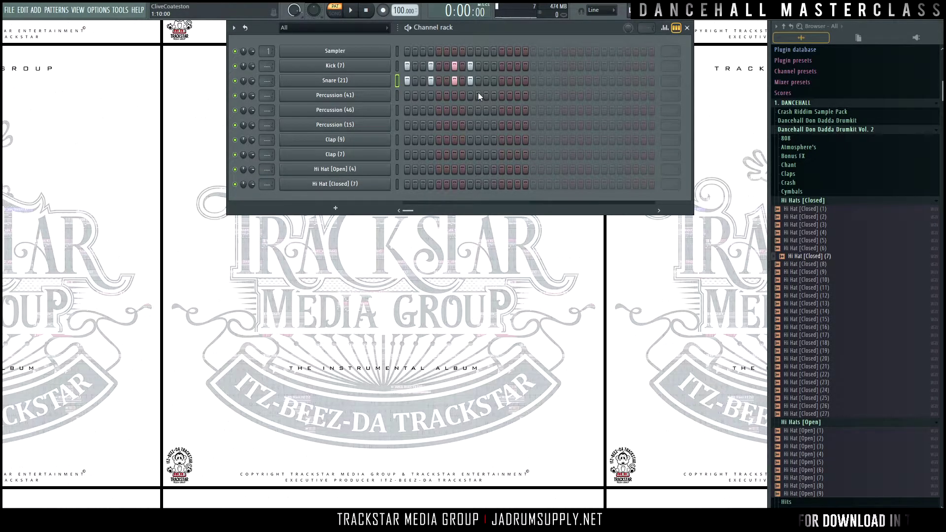
- Clear all lit steps from the Snare (21) and Kick (7) rows
{"action": "right_click", "coordinate": [470, 81]}
{"action": "right_click", "coordinate": [454, 80]}
{"action": "right_click", "coordinate": [430, 81]}
{"action": "right_click", "coordinate": [407, 80]}
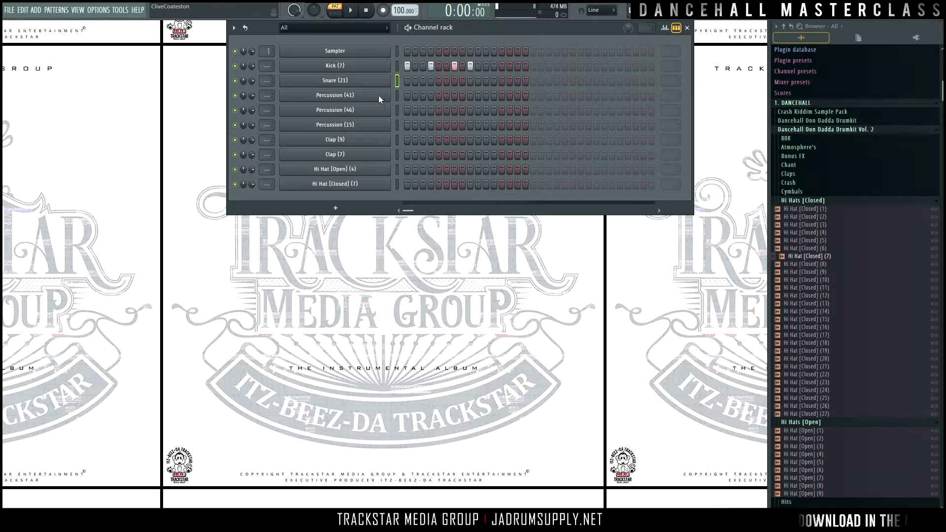
{"action": "right_click", "coordinate": [406, 65]}
{"action": "right_click", "coordinate": [430, 66]}
{"action": "right_click", "coordinate": [454, 65]}
{"action": "right_click", "coordinate": [470, 65]}
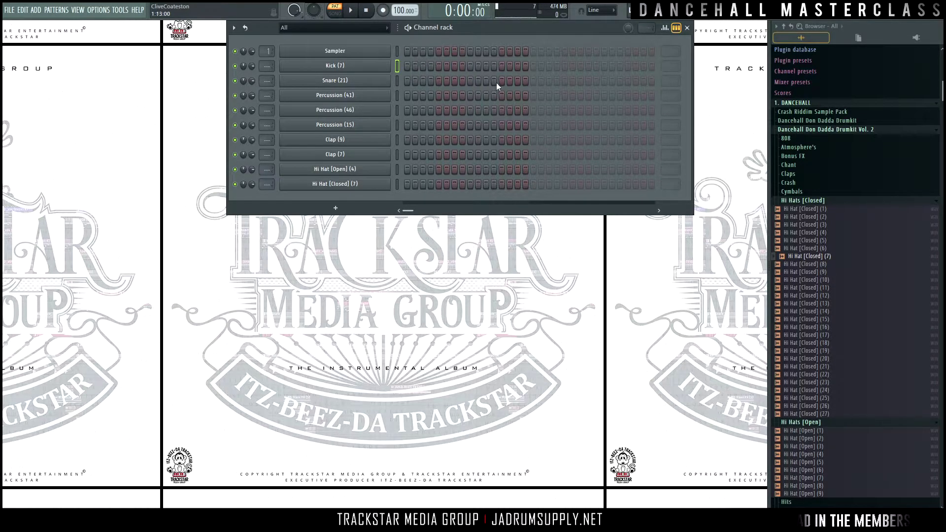
- Open the Kick (7) sampler window and move it clear of the channel rack
{"action": "left_click", "coordinate": [372, 69]}
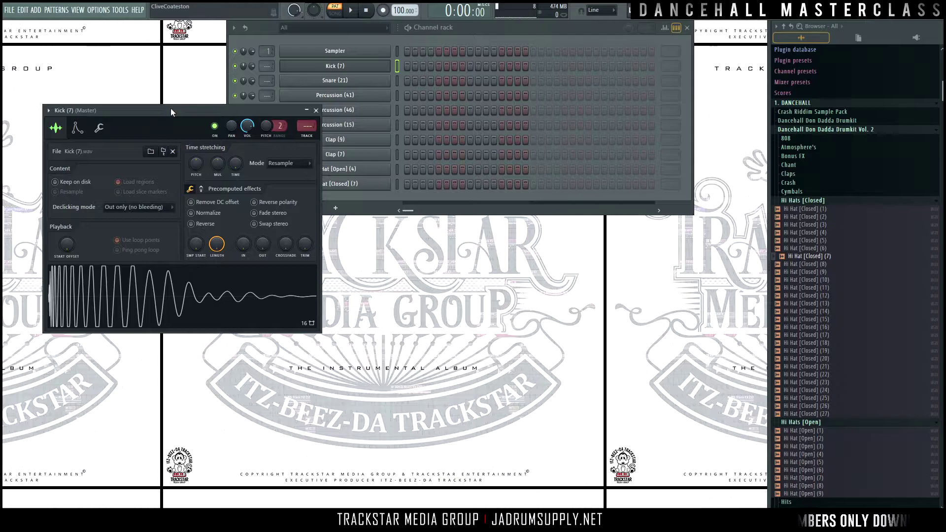
{"action": "left_click_drag", "start_coordinate": [171, 108], "coordinate": [474, 128]}
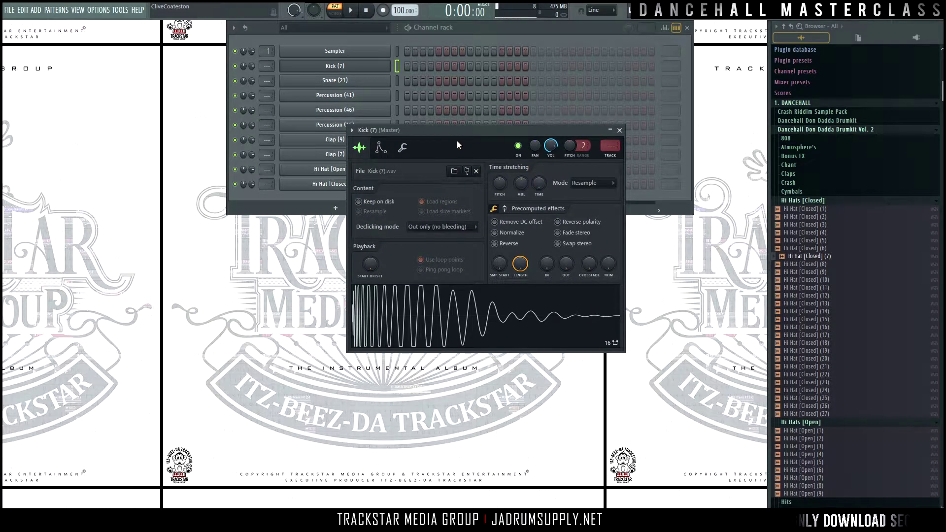
{"action": "left_click_drag", "start_coordinate": [479, 132], "coordinate": [215, 233]}
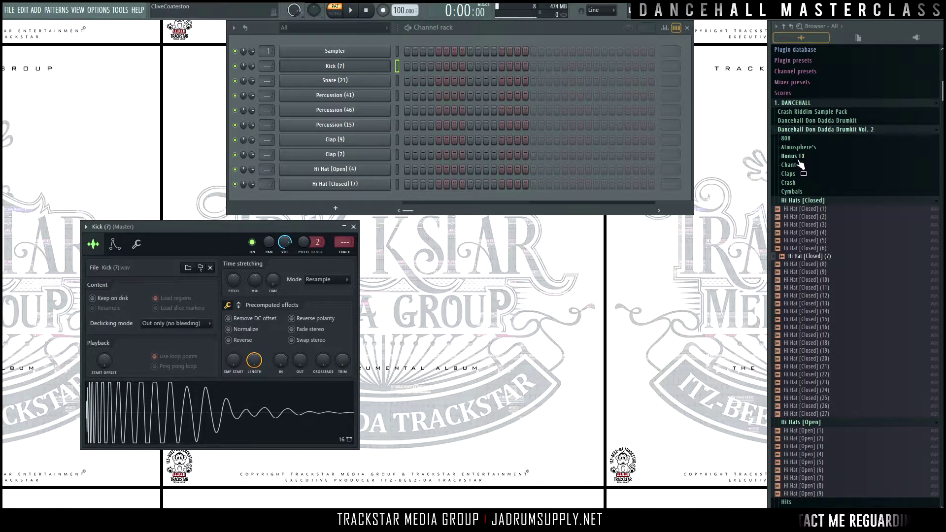
- Load Kick (3) from the Kicks folder into a new channel and compare it with Kick (7)
{"action": "left_click", "coordinate": [802, 201]}
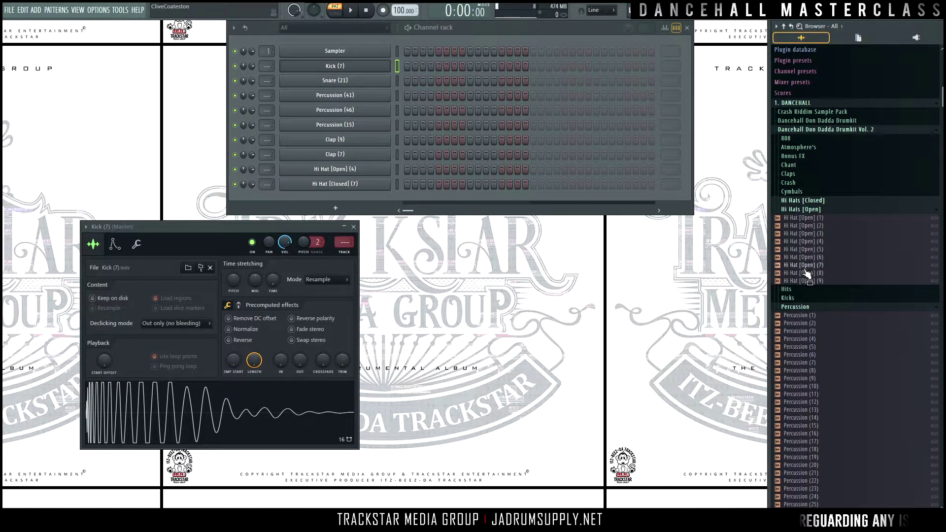
{"action": "left_click", "coordinate": [788, 298]}
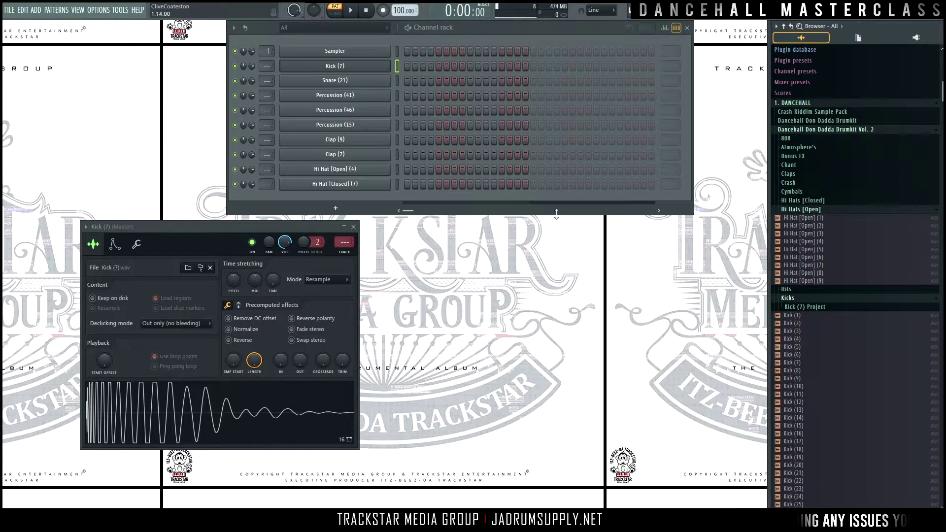
{"action": "left_click_drag", "start_coordinate": [791, 331], "coordinate": [796, 330]}
{"action": "right_click", "coordinate": [796, 330]}
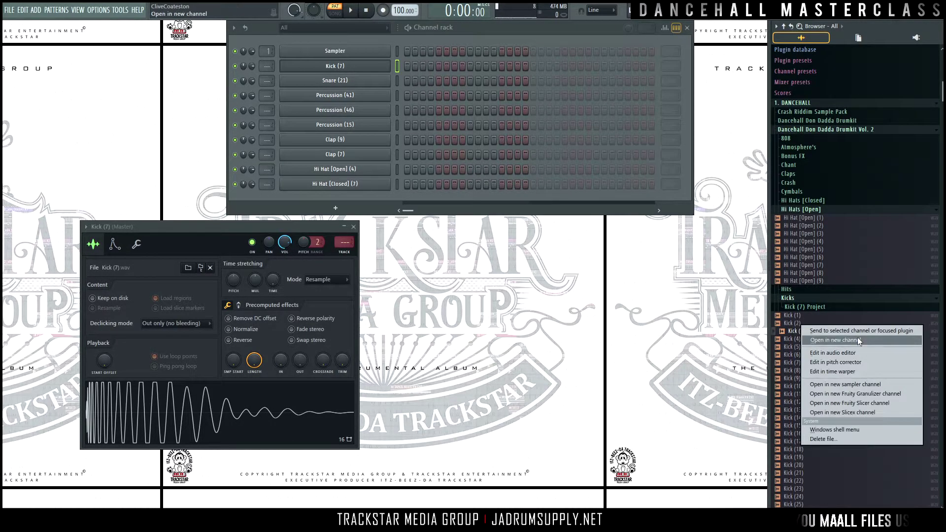
{"action": "left_click", "coordinate": [843, 341]}
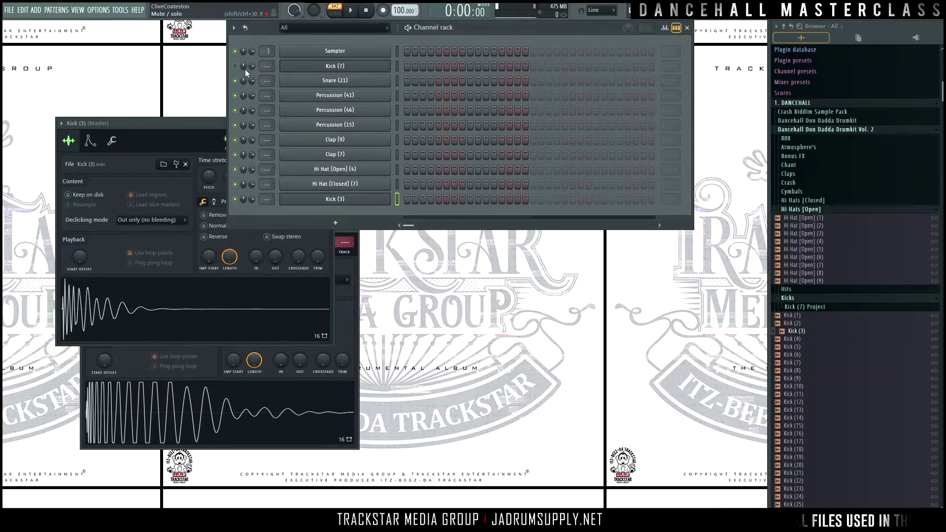
{"action": "left_click", "coordinate": [130, 313]}
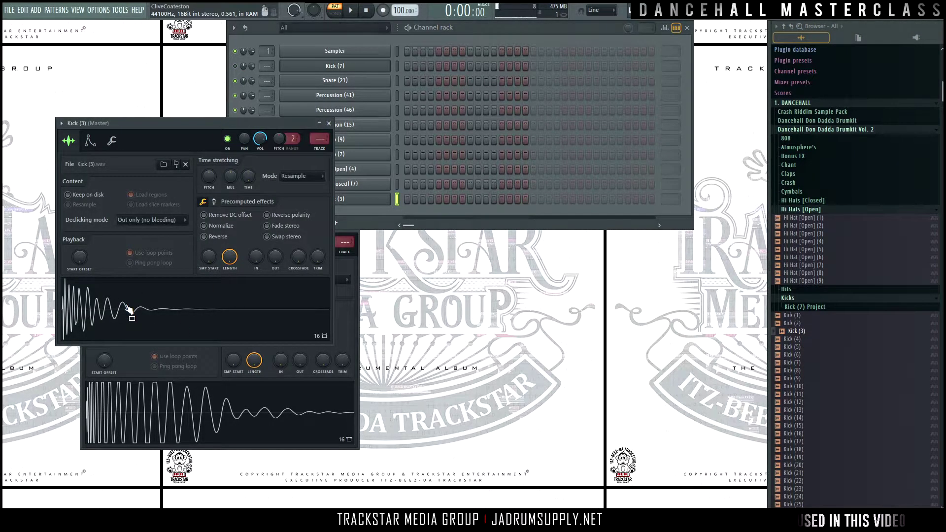
{"action": "left_click", "coordinate": [147, 406]}
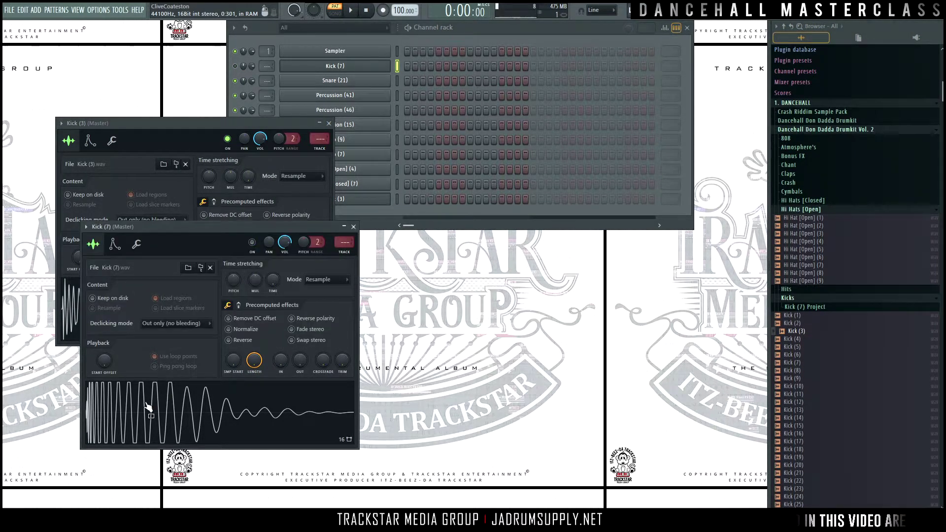
{"action": "left_click", "coordinate": [69, 312]}
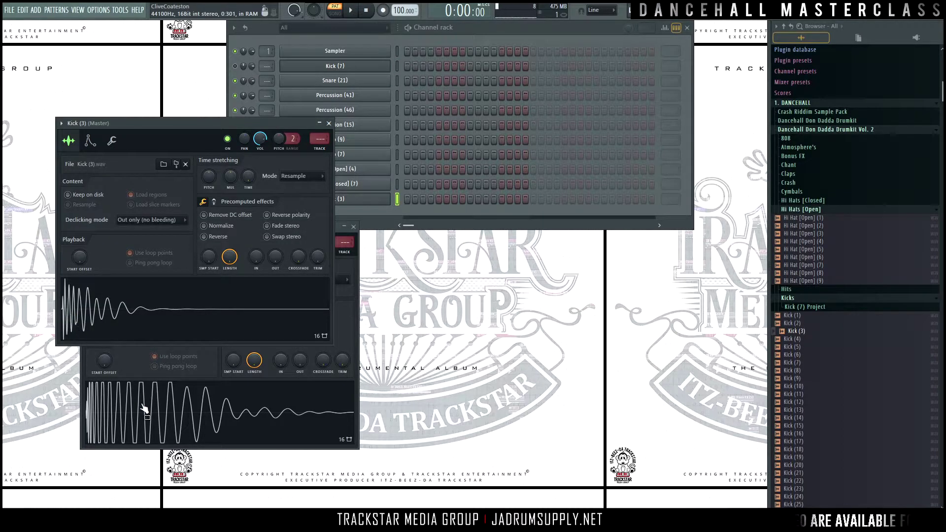
- Preview other kick samples and load Kick (12) into a new channel
{"action": "scroll", "coordinate": [799, 431], "scroll_direction": "down", "scroll_amount": 4}
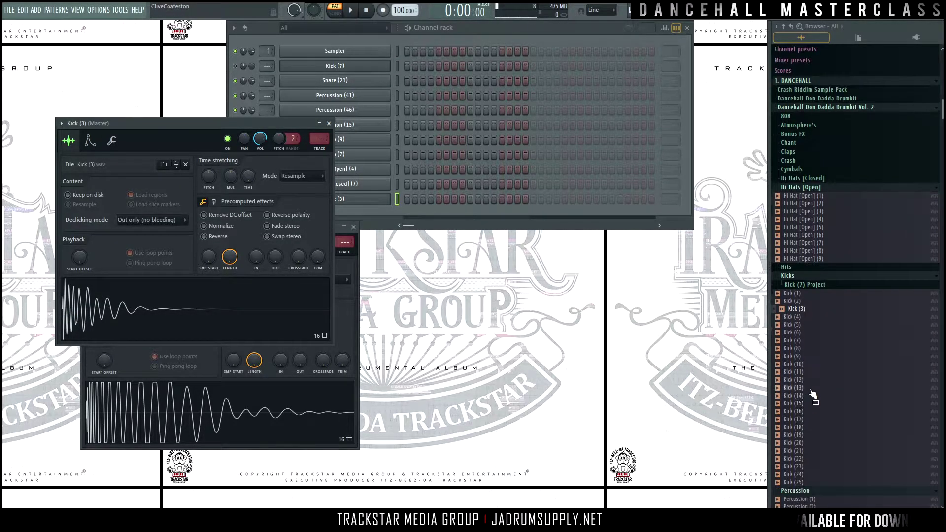
{"action": "left_click", "coordinate": [798, 348]}
{"action": "left_click", "coordinate": [795, 331]}
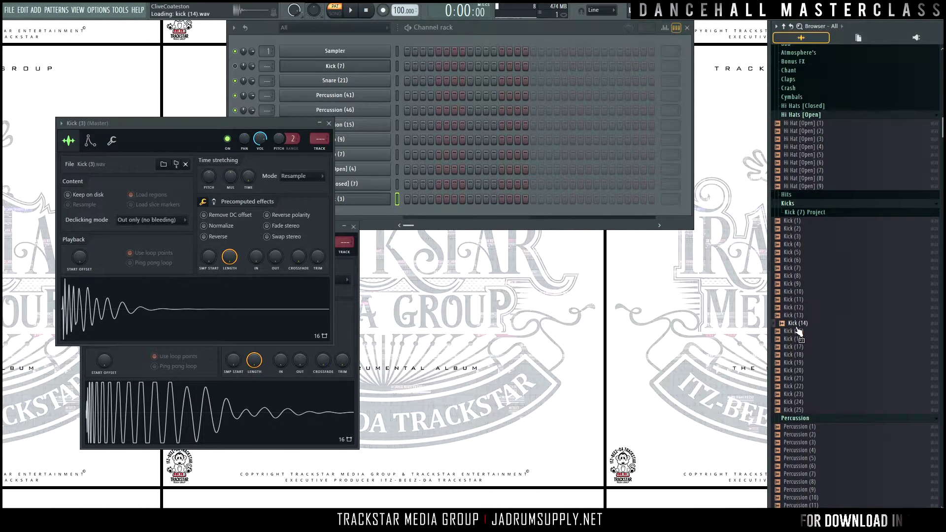
{"action": "left_click", "coordinate": [794, 315]}
{"action": "left_click", "coordinate": [794, 309]}
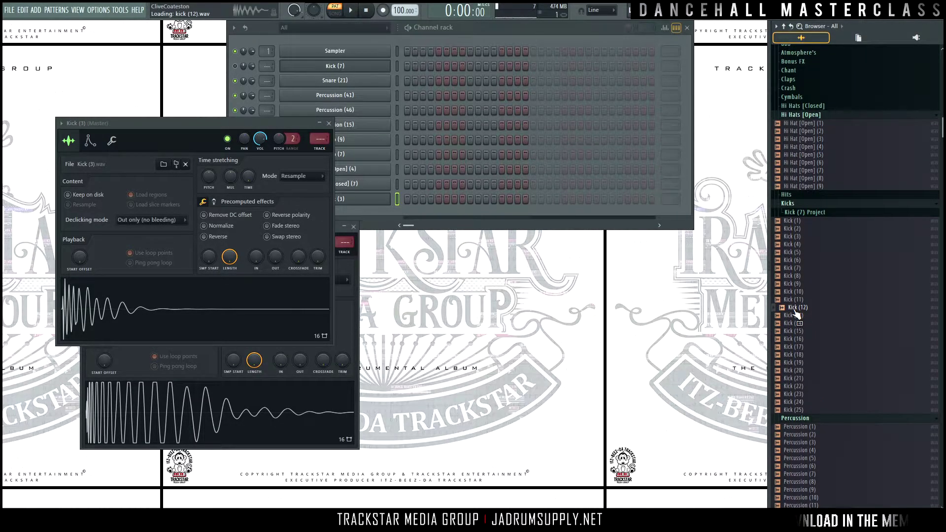
{"action": "right_click", "coordinate": [795, 309]}
{"action": "left_click", "coordinate": [815, 319]}
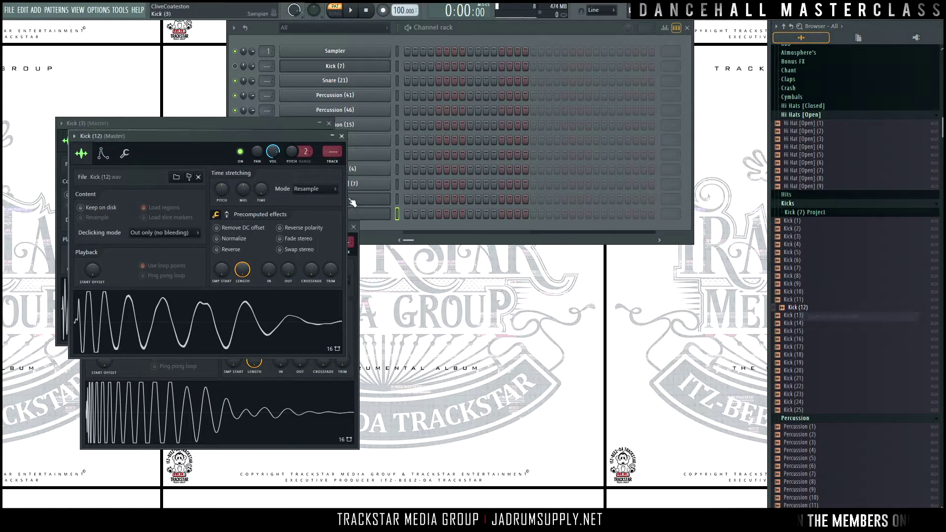
{"action": "left_click", "coordinate": [67, 308]}
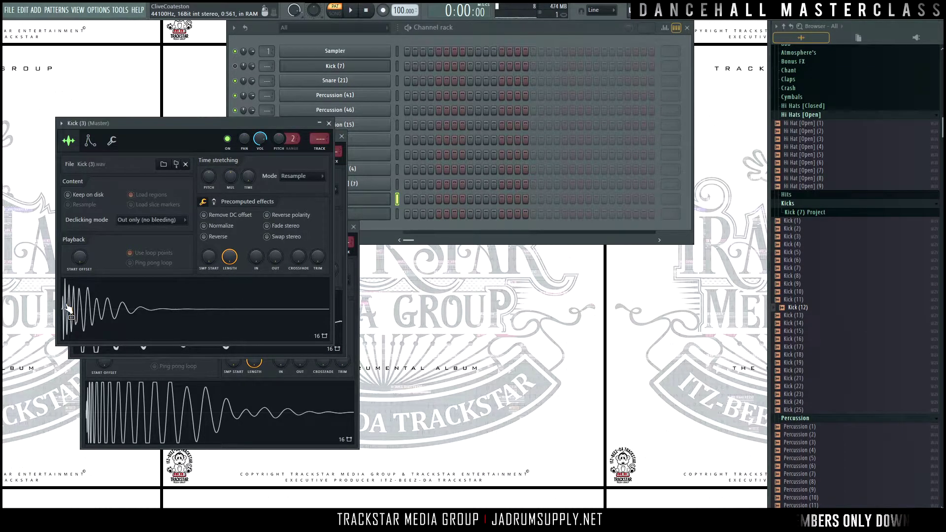
{"action": "left_click", "coordinate": [388, 225]}
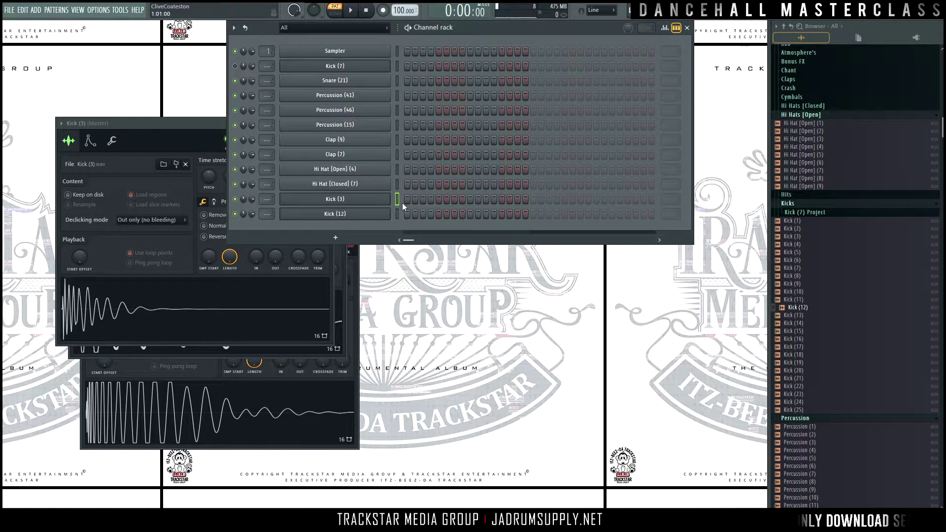
- Light steps 1, 4, 7 and 9 on both the Kick (3) and Kick (12) rows
{"action": "left_click", "coordinate": [407, 199]}
{"action": "left_click", "coordinate": [407, 214]}
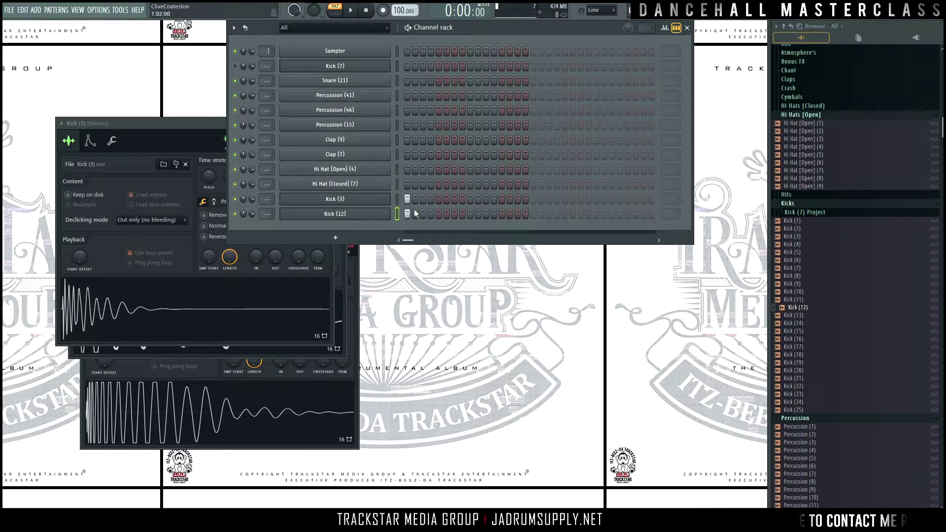
{"action": "left_click", "coordinate": [428, 198]}
{"action": "left_click", "coordinate": [430, 214]}
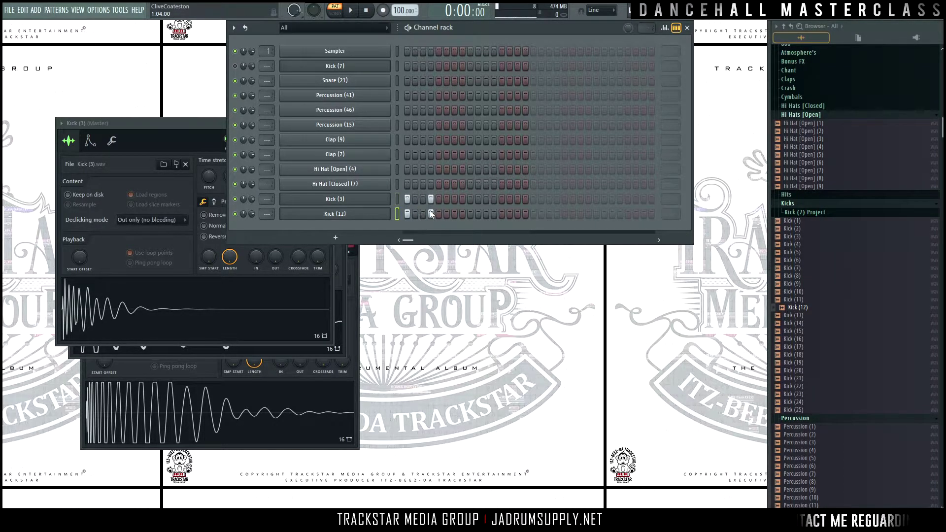
{"action": "left_click", "coordinate": [452, 199]}
{"action": "left_click", "coordinate": [455, 214]}
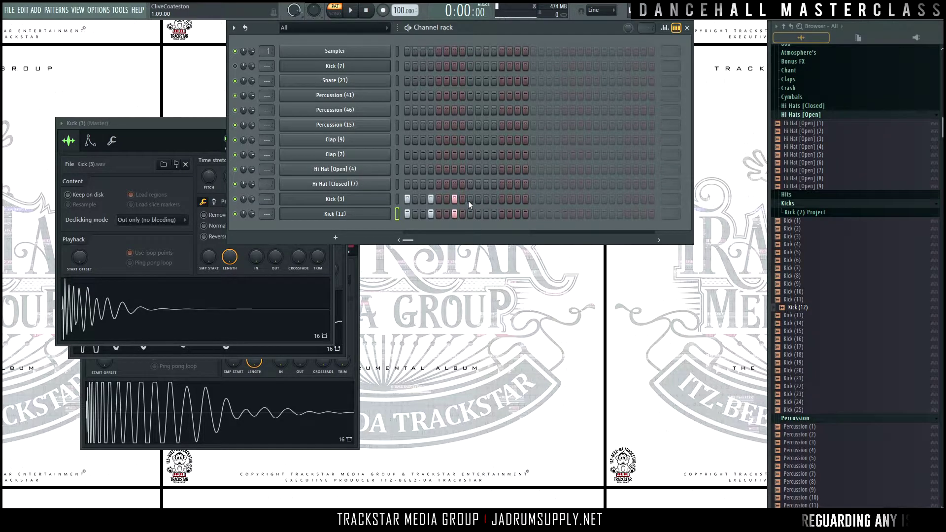
{"action": "left_click", "coordinate": [470, 199]}
{"action": "left_click", "coordinate": [471, 214]}
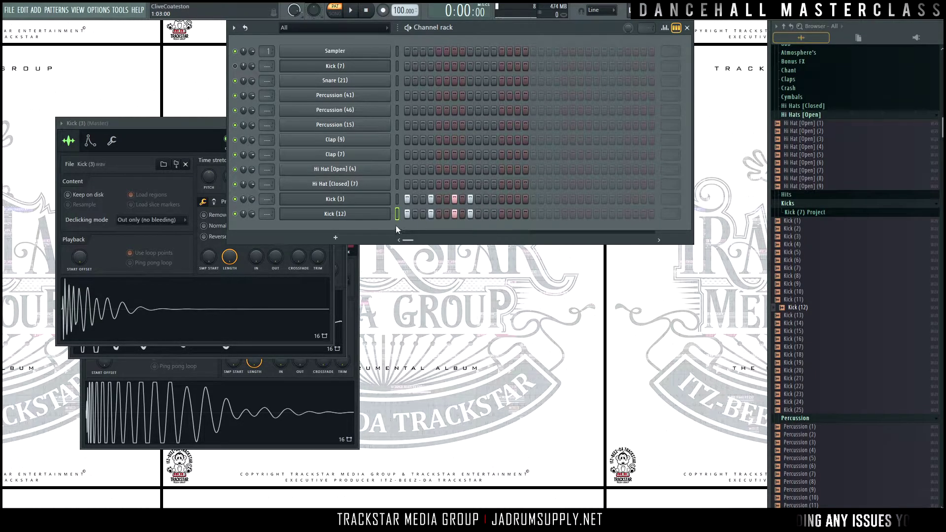
{"action": "left_click", "coordinate": [359, 199]}
{"action": "left_click_drag", "start_coordinate": [169, 118], "coordinate": [407, 43]}
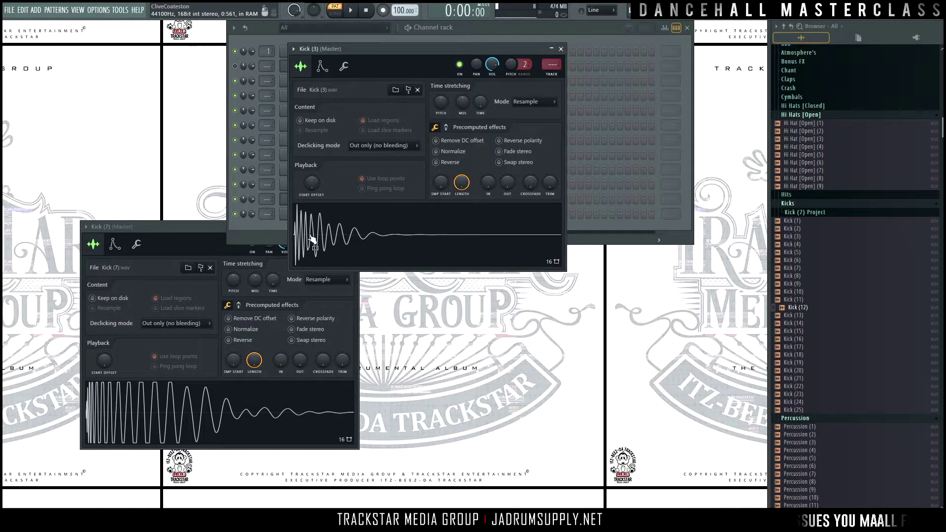
- Open the playlist and drop the Kick (3) sample onto Track 1 as an audio clip
{"action": "left_click", "coordinate": [649, 18]}
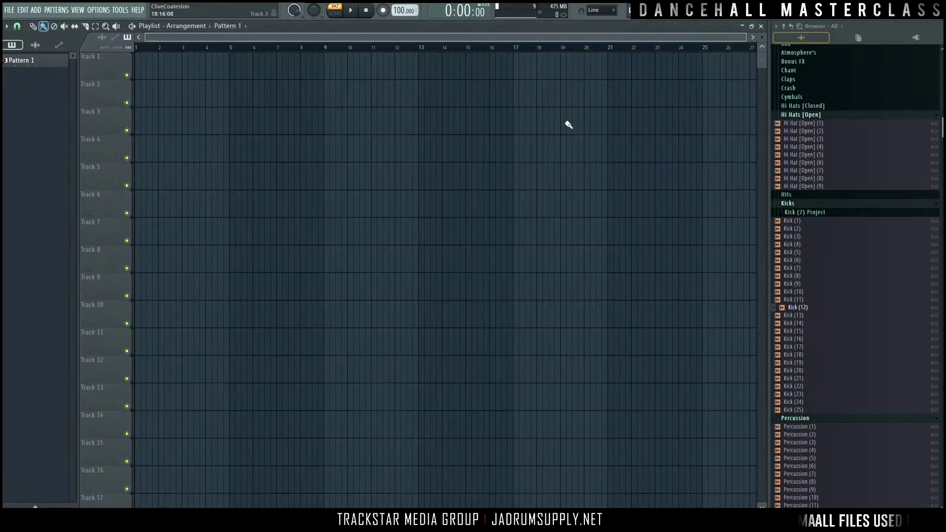
{"action": "left_click", "coordinate": [702, 22]}
{"action": "key", "text": "F9"}
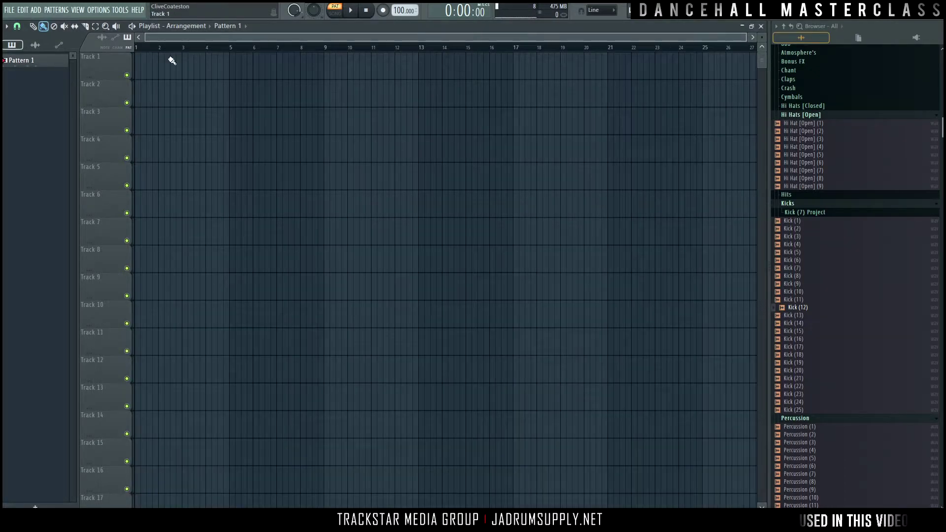
{"action": "key", "text": "F6"}
{"action": "left_click", "coordinate": [284, 210]}
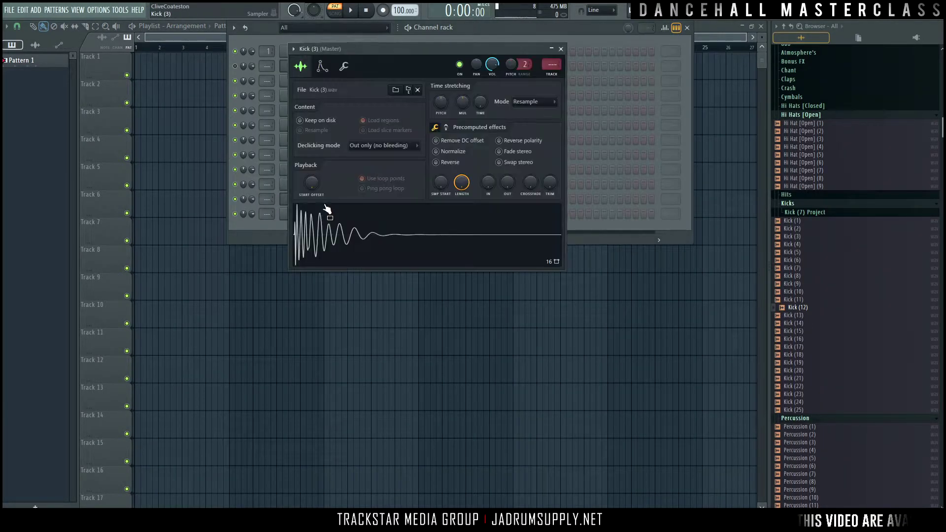
{"action": "left_click_drag", "start_coordinate": [327, 211], "coordinate": [136, 64]}
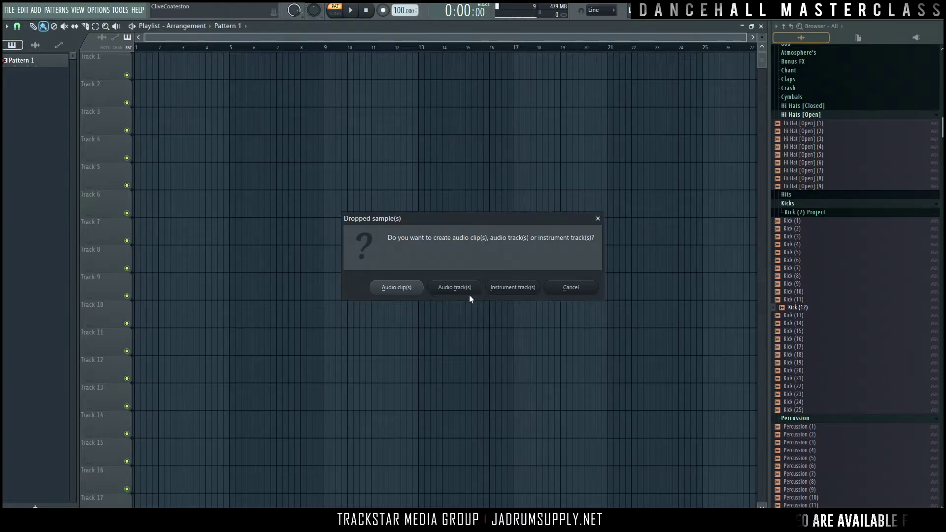
{"action": "left_click", "coordinate": [408, 292]}
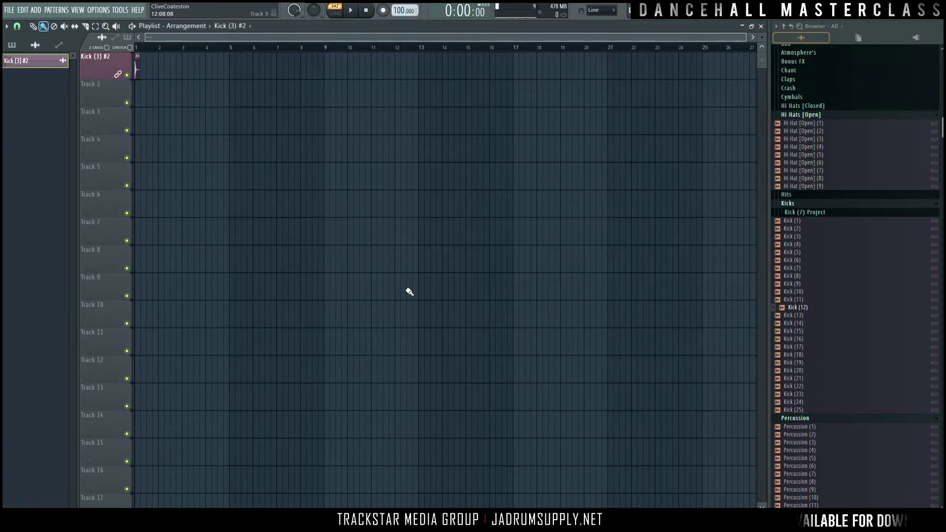
- Drop the Kick (12) sample onto Track 2 of the playlist as an audio clip
{"action": "key", "text": "F6"}
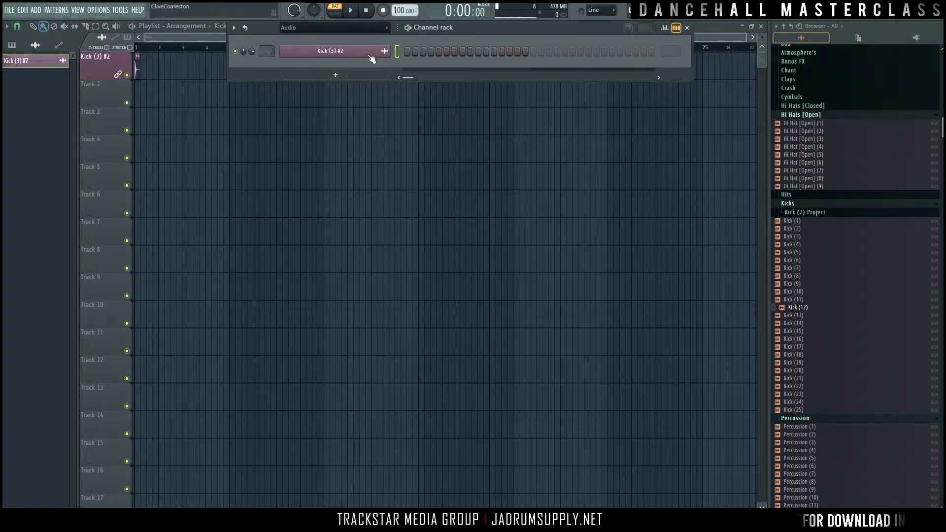
{"action": "left_click", "coordinate": [338, 215]}
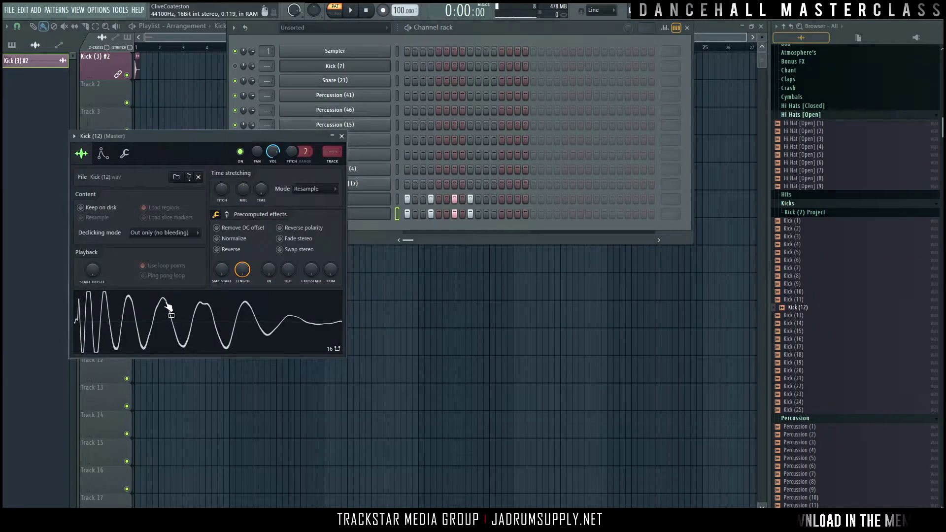
{"action": "left_click_drag", "start_coordinate": [165, 308], "coordinate": [310, 183]}
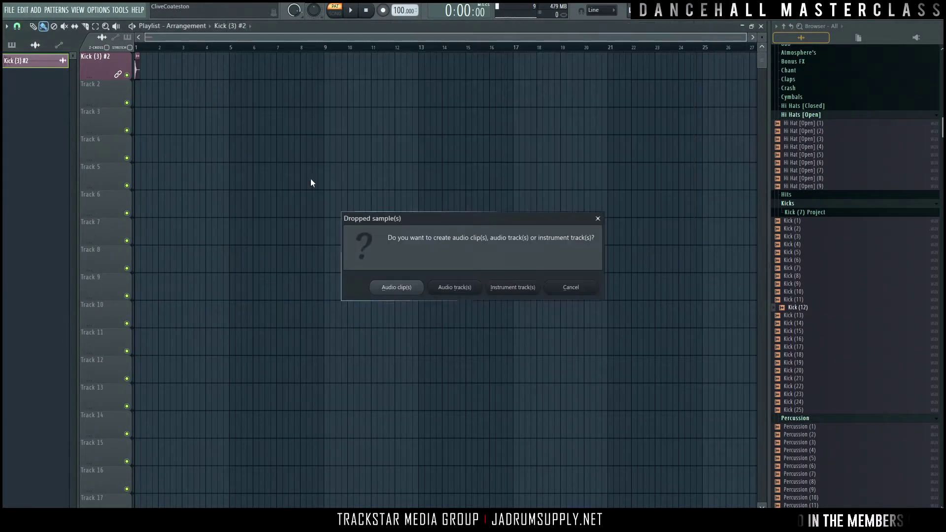
{"action": "left_click", "coordinate": [404, 290]}
- Zoom the playlist in horizontally on the Kick (3) and Kick (12) clips
{"action": "scroll", "coordinate": [144, 53], "scroll_direction": "up", "scroll_amount": 5}
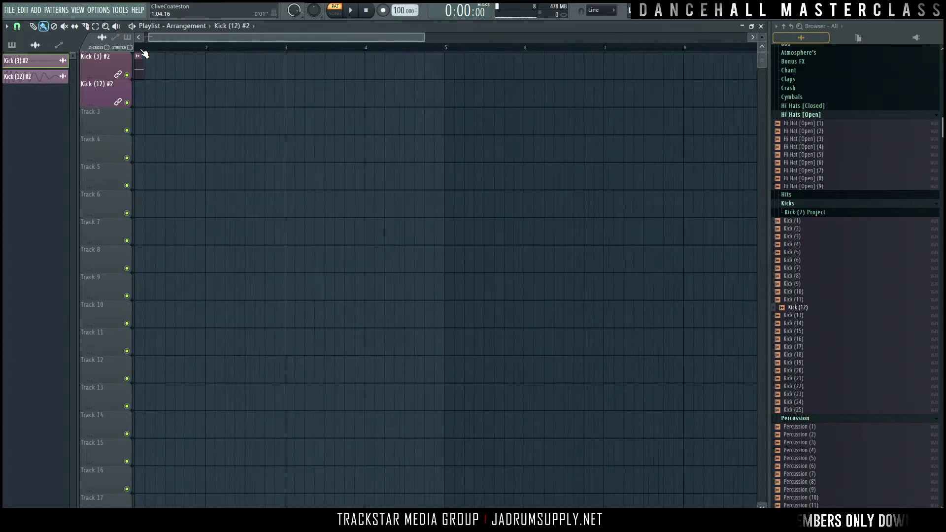
{"action": "scroll", "coordinate": [152, 56], "scroll_direction": "up", "scroll_amount": 4}
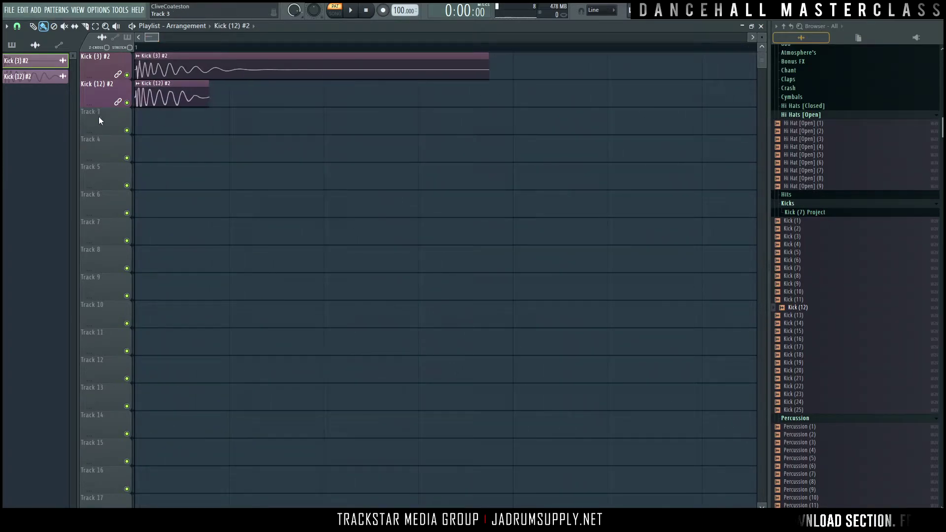
{"action": "scroll", "coordinate": [107, 104], "scroll_direction": "up", "scroll_amount": 3}
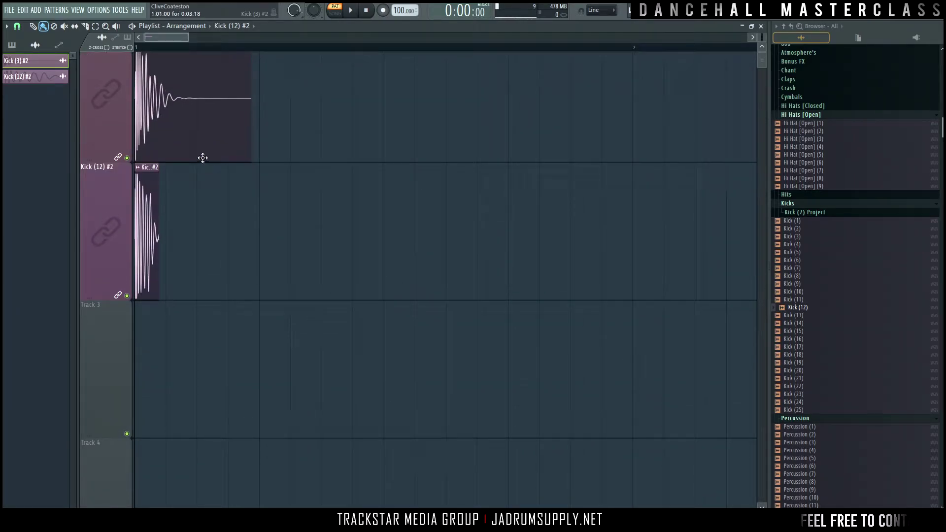
{"action": "scroll", "coordinate": [202, 156], "scroll_direction": "up", "scroll_amount": 2}
{"action": "scroll", "coordinate": [152, 152], "scroll_direction": "up", "scroll_amount": 2}
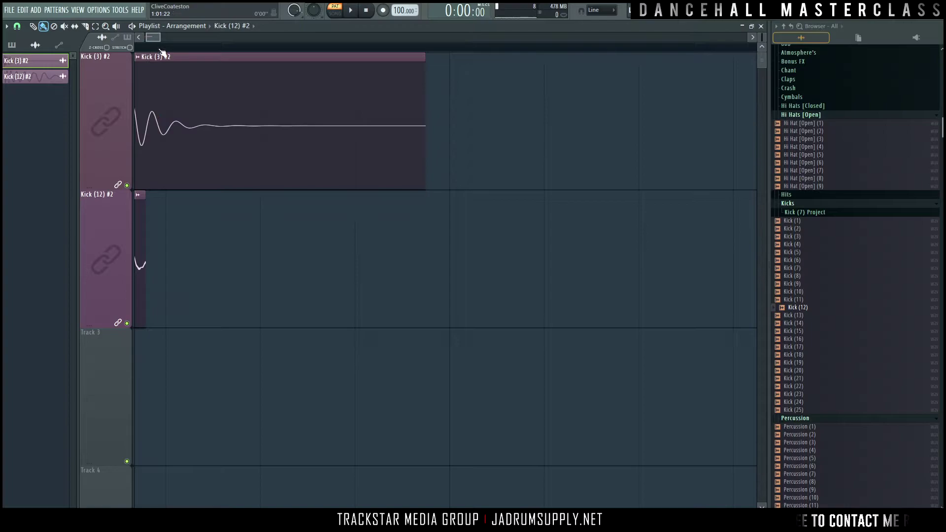
{"action": "scroll", "coordinate": [160, 151], "scroll_direction": "up", "scroll_amount": 2}
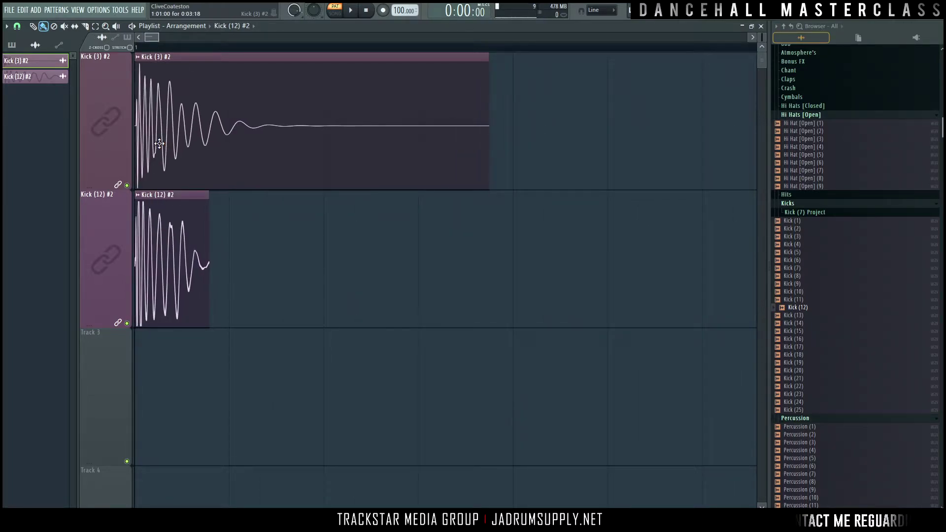
{"action": "left_click", "coordinate": [99, 10]}
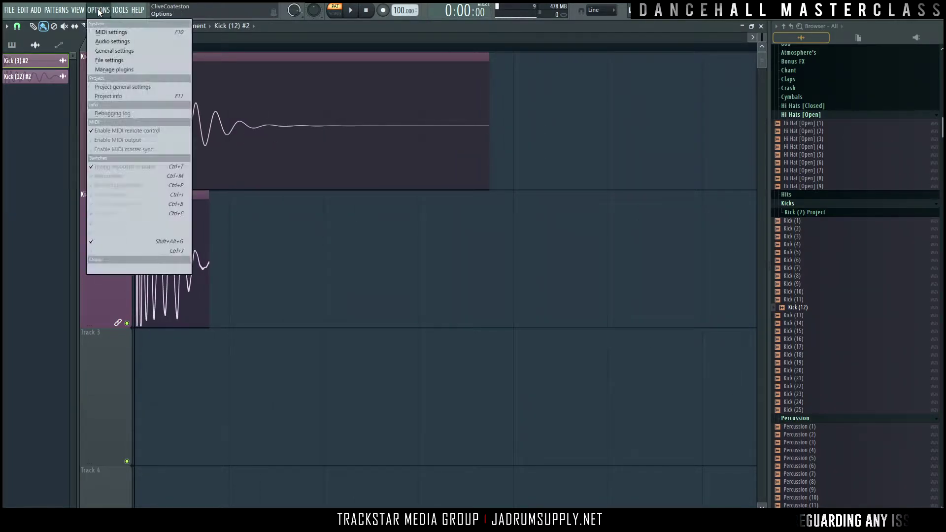
- In Audio settings' Project page, change Timebase (PPQ) from 96 to 960
{"action": "left_click", "coordinate": [131, 42]}
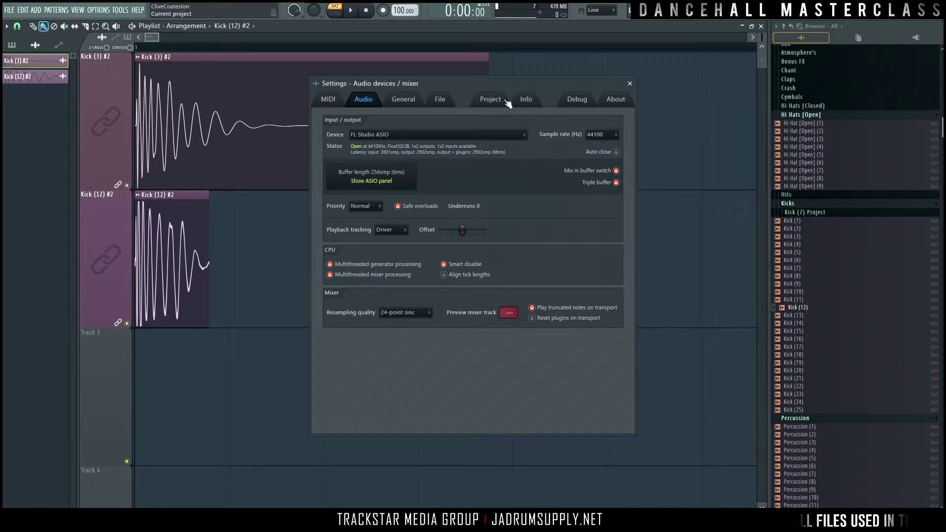
{"action": "left_click", "coordinate": [524, 101]}
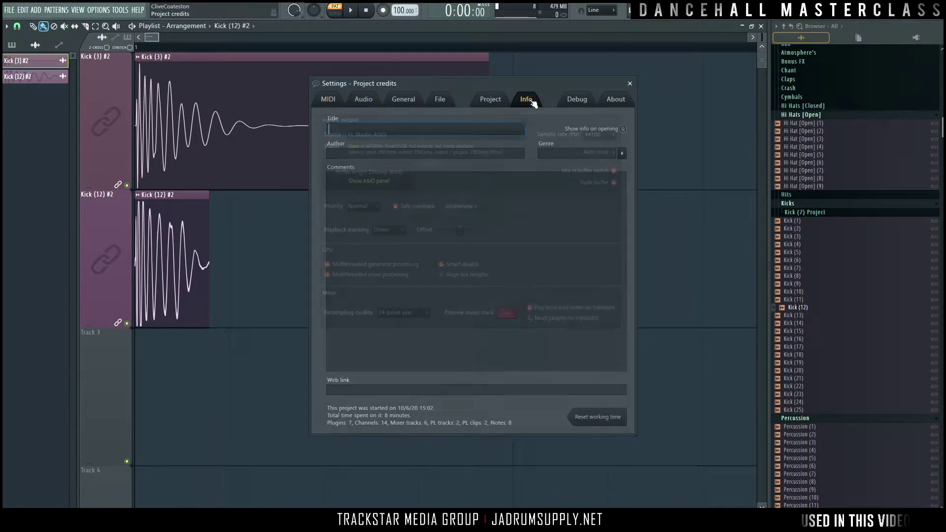
{"action": "left_click", "coordinate": [493, 101]}
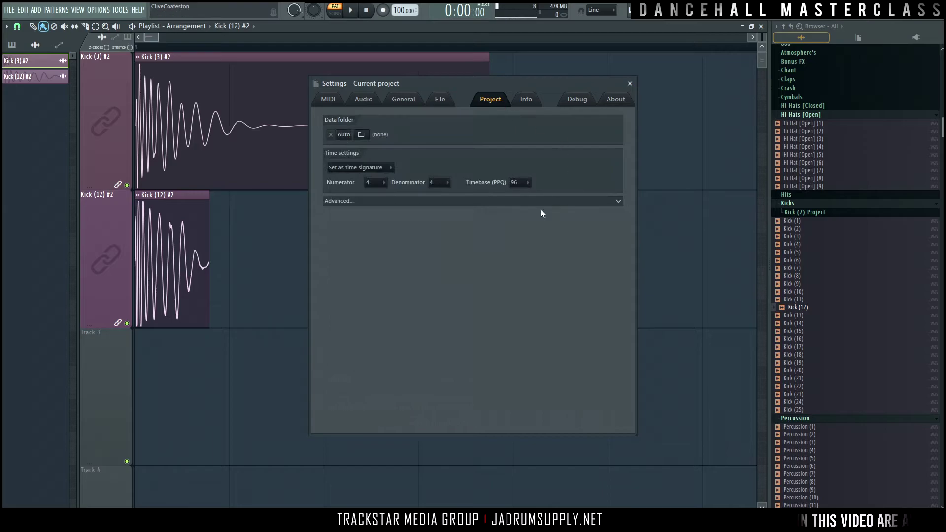
{"action": "left_click", "coordinate": [527, 184]}
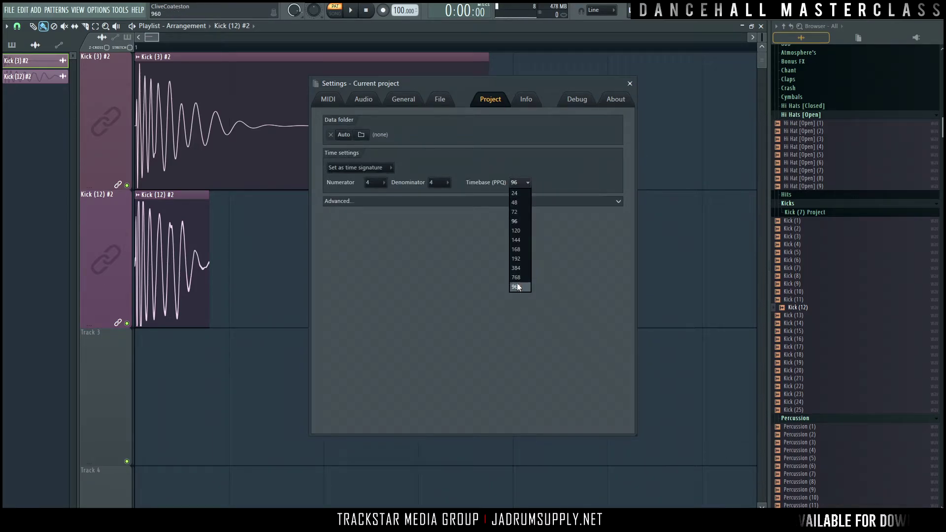
{"action": "left_click", "coordinate": [517, 286]}
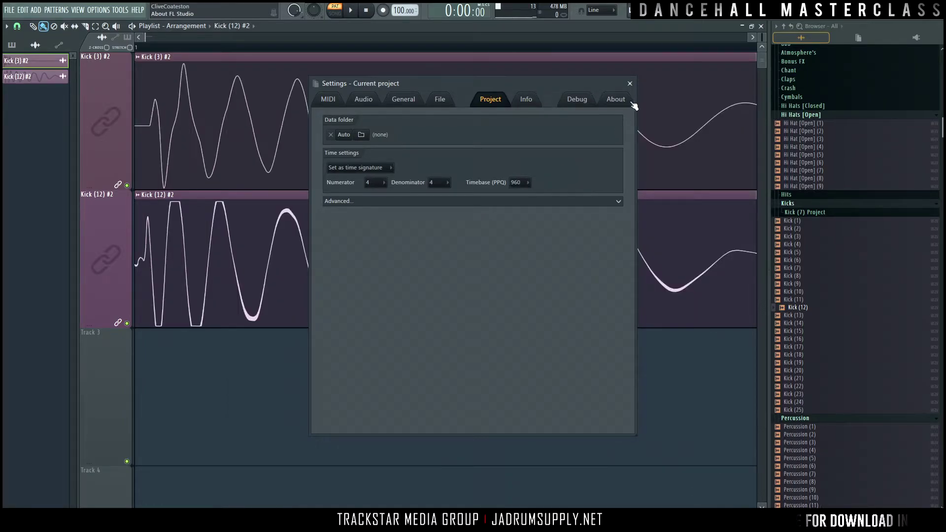
- Close the project settings window
{"action": "left_click", "coordinate": [629, 83]}
{"action": "scroll", "coordinate": [386, 52], "scroll_direction": "down", "scroll_amount": 5}
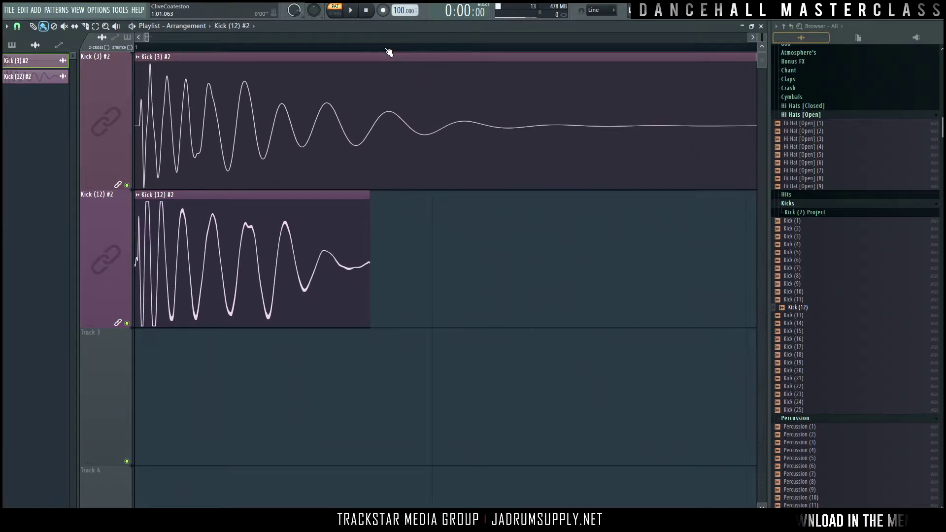
{"action": "scroll", "coordinate": [388, 52], "scroll_direction": "down", "scroll_amount": 4}
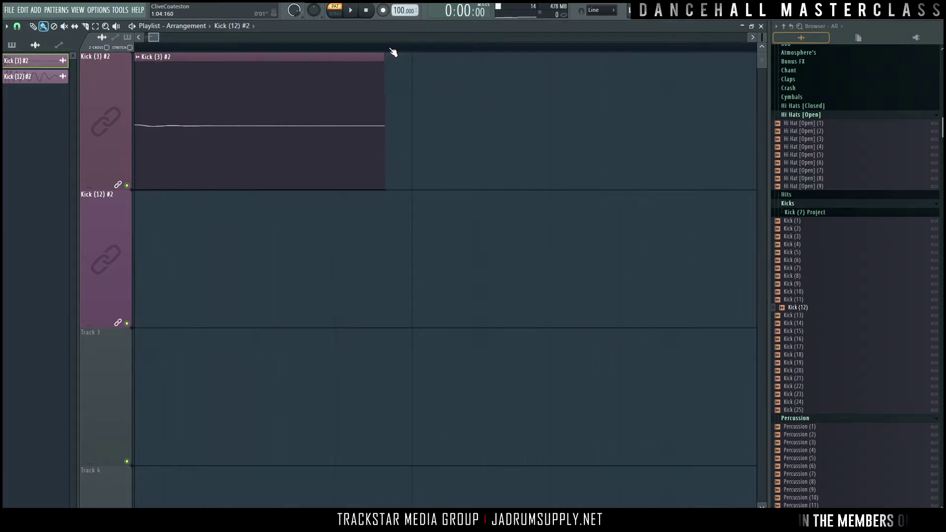
{"action": "scroll", "coordinate": [154, 38], "scroll_direction": "up", "scroll_amount": 6}
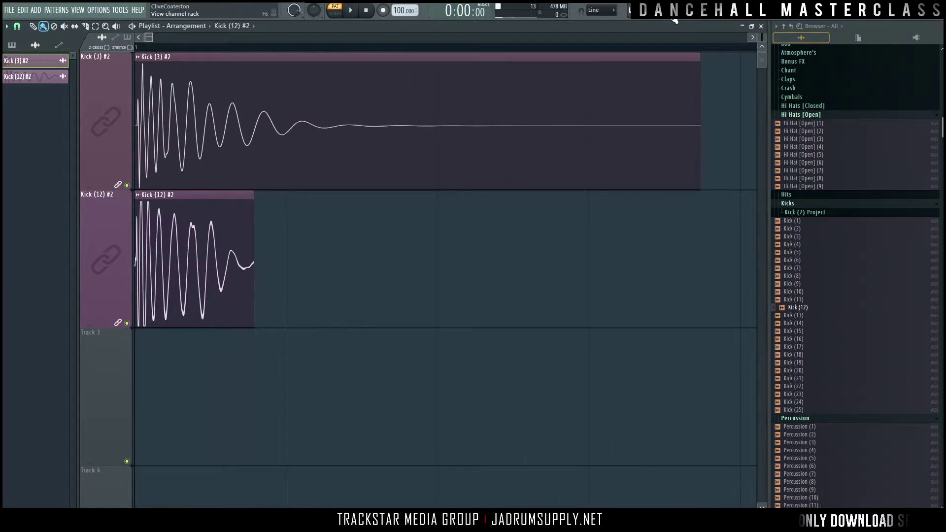
- List all channels in the Channel rack and inspect the Kick (12) and Kick (3) sample settings
{"action": "key", "text": "F6"}
{"action": "left_click", "coordinate": [380, 31]}
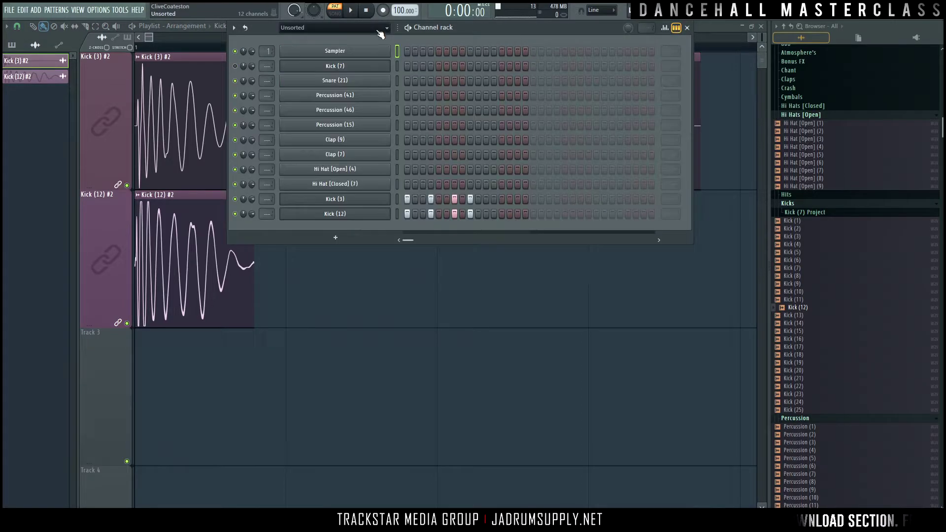
{"action": "left_click", "coordinate": [367, 215]}
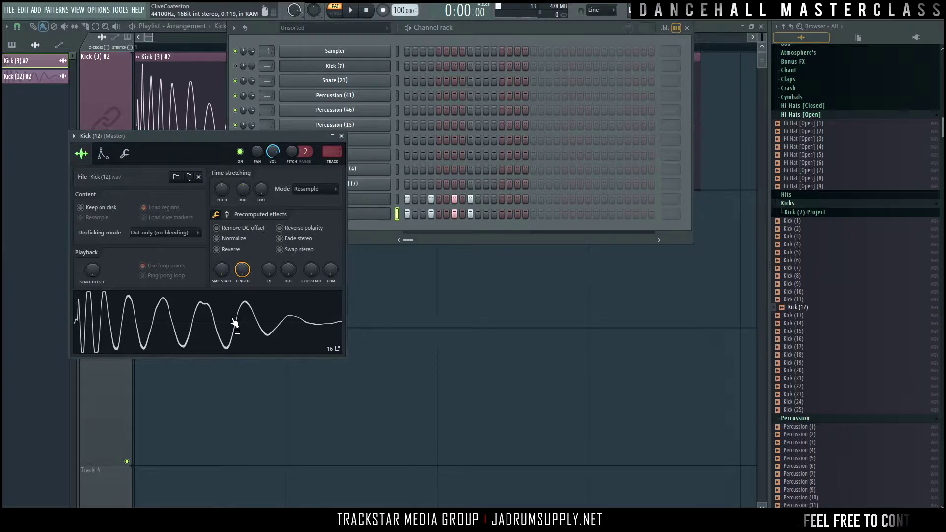
{"action": "left_click", "coordinate": [362, 199]}
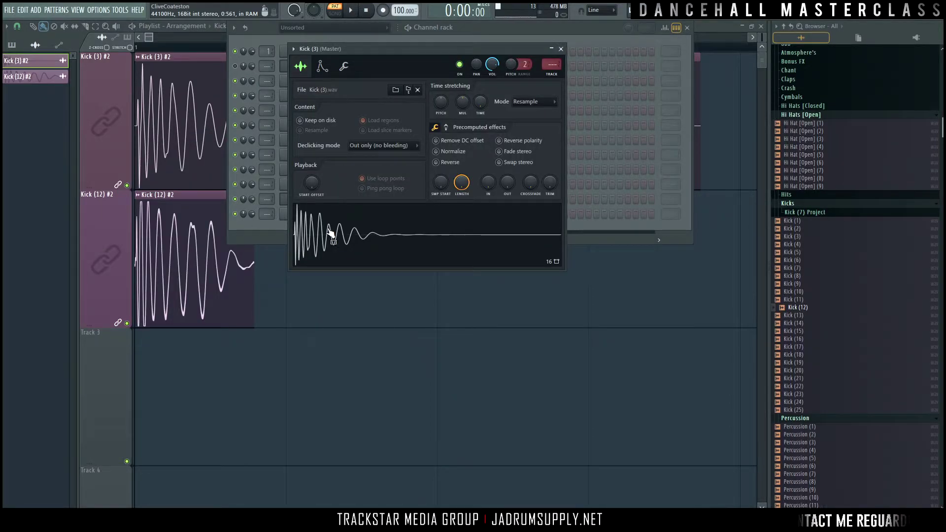
{"action": "left_click", "coordinate": [308, 275]}
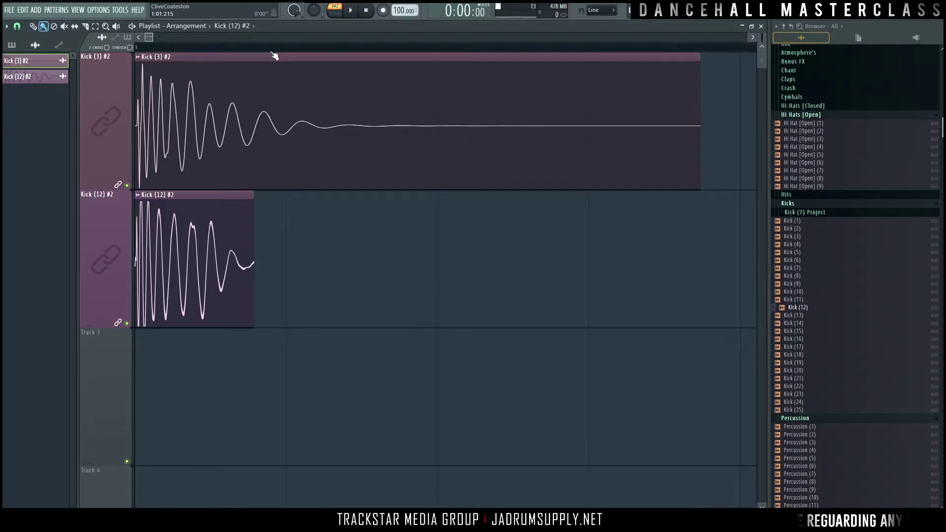
{"action": "scroll", "coordinate": [279, 53], "scroll_direction": "up", "scroll_amount": 3}
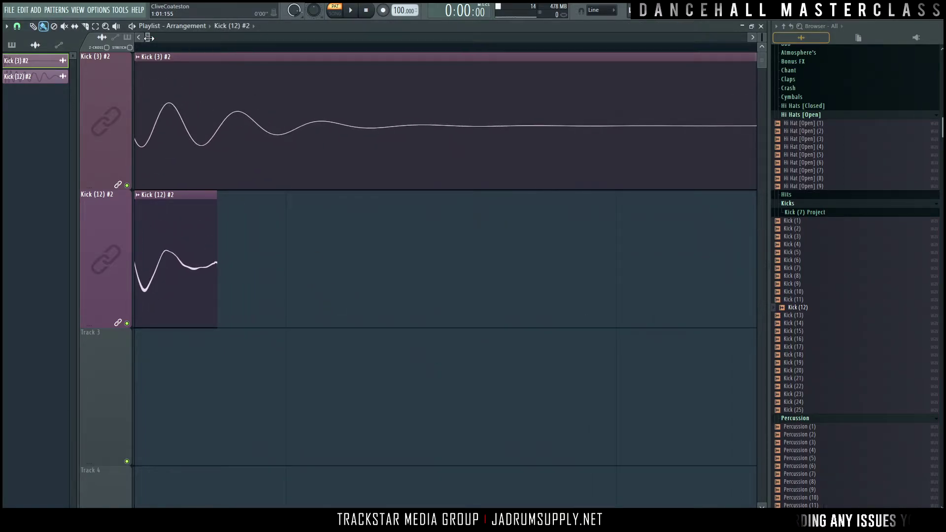
- Zoom far into the starts of the Kick (3) and Kick (12) clips, scrolled back to bar 1
{"action": "scroll", "coordinate": [146, 37], "scroll_direction": "up", "scroll_amount": 2}
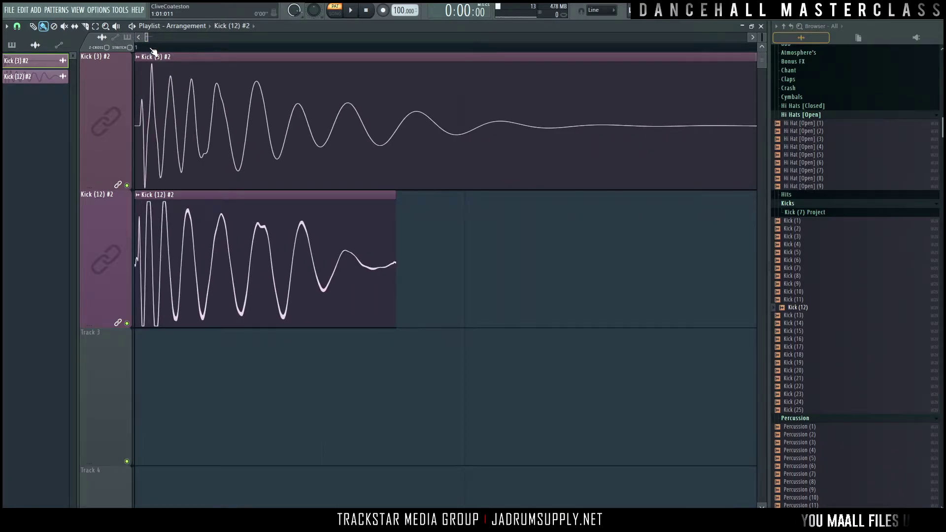
{"action": "scroll", "coordinate": [153, 51], "scroll_direction": "up", "scroll_amount": 2}
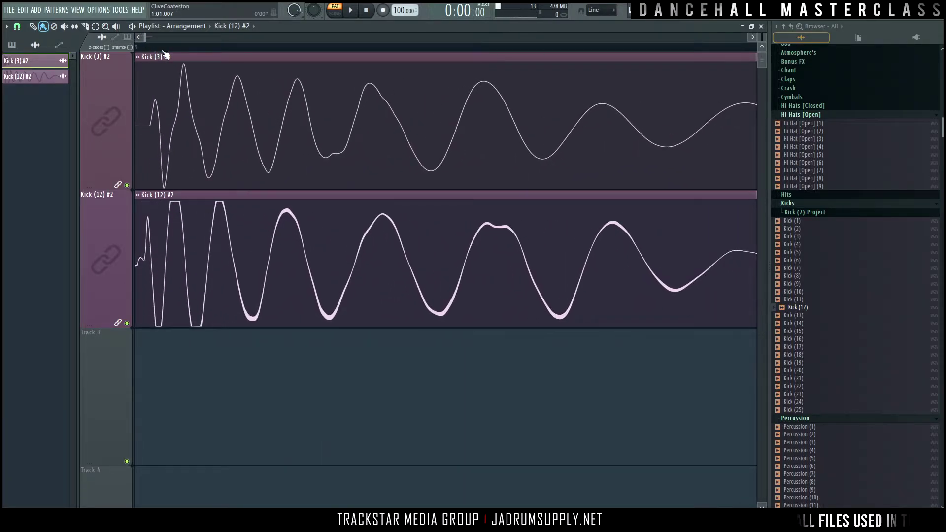
{"action": "scroll", "coordinate": [165, 55], "scroll_direction": "down", "scroll_amount": 5}
{"action": "scroll", "coordinate": [150, 52], "scroll_direction": "up", "scroll_amount": 5}
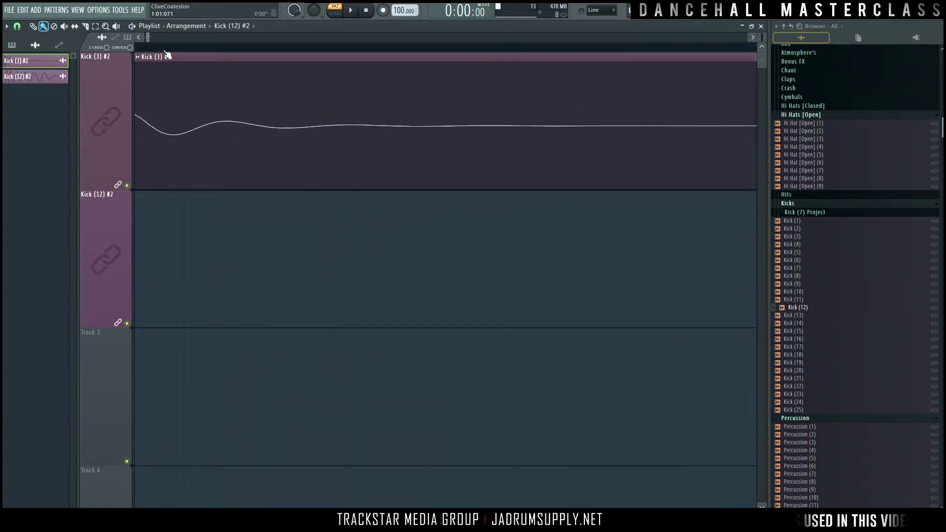
{"action": "left_click_drag", "start_coordinate": [147, 39], "coordinate": [135, 40]}
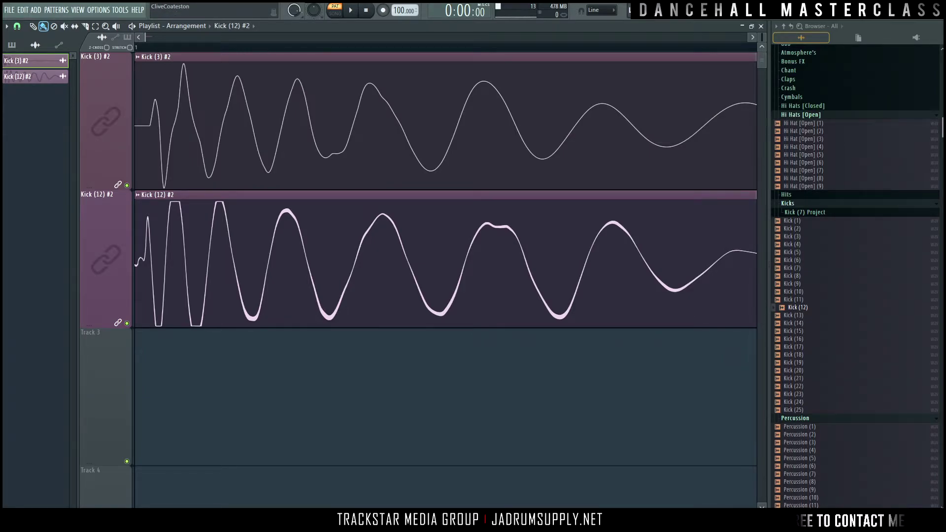
{"action": "scroll", "coordinate": [855, 276], "scroll_direction": "up", "scroll_amount": 1}
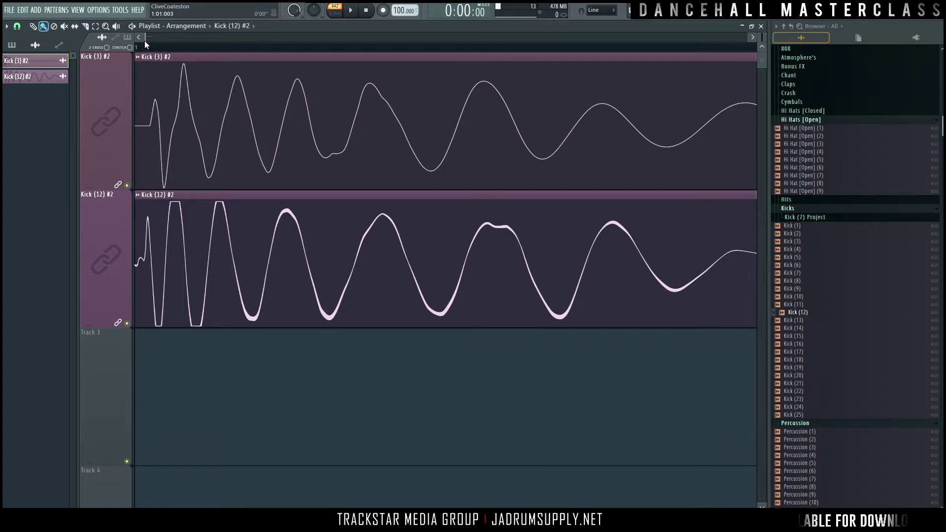
- Select bars 1 to 5 across both kick clips and stretch the waveforms across the view
{"action": "left_click_drag", "start_coordinate": [137, 41], "coordinate": [314, 71]}
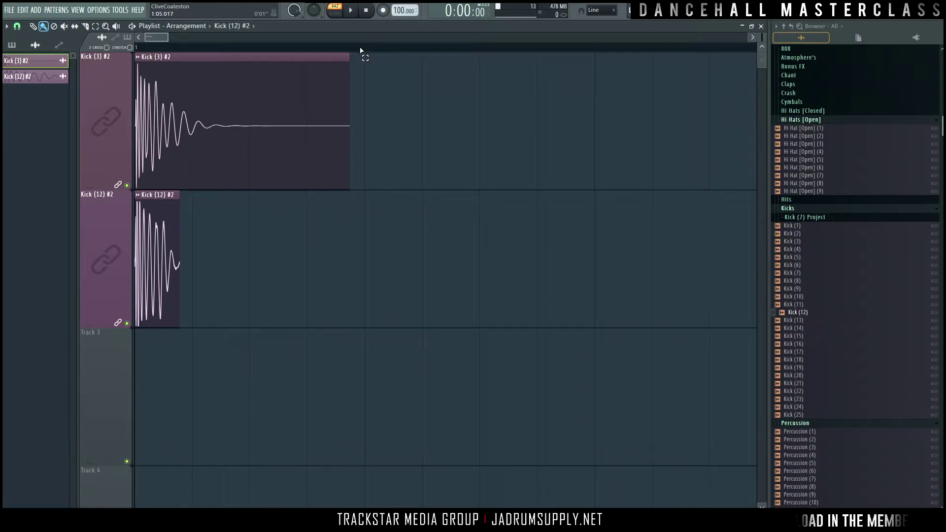
{"action": "left_click_drag", "start_coordinate": [363, 49], "coordinate": [10, 55]}
{"action": "left_click", "coordinate": [35, 45]}
{"action": "left_click_drag", "start_coordinate": [148, 47], "coordinate": [324, 33]}
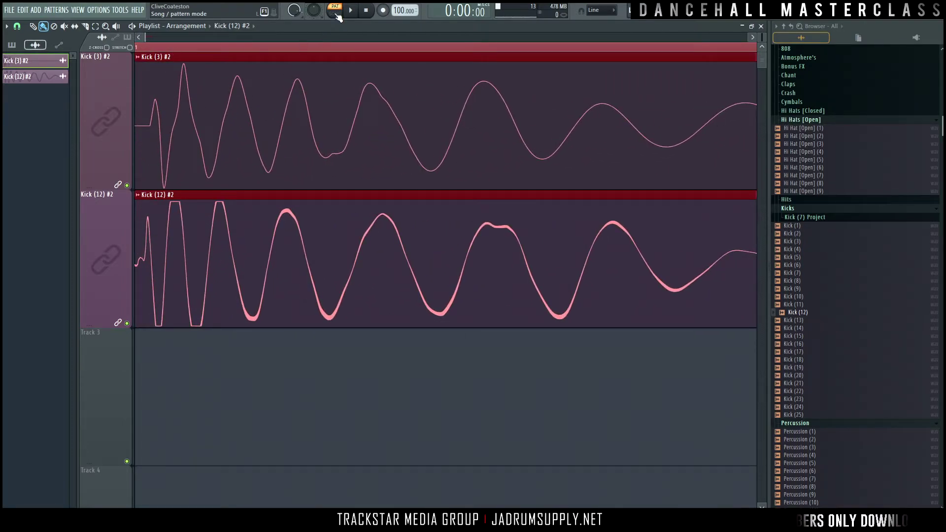
- In Song mode, play the arrangement with Kick (3) #2 muted, then unmuted, and stop
{"action": "key", "text": "l"}
{"action": "left_click", "coordinate": [127, 185]}
{"action": "key", "text": "space"}
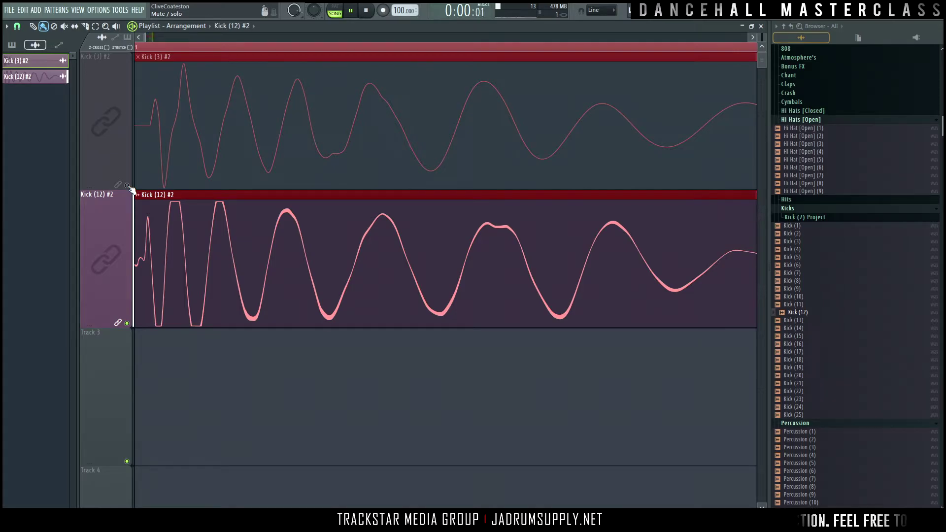
{"action": "left_click", "coordinate": [128, 185]}
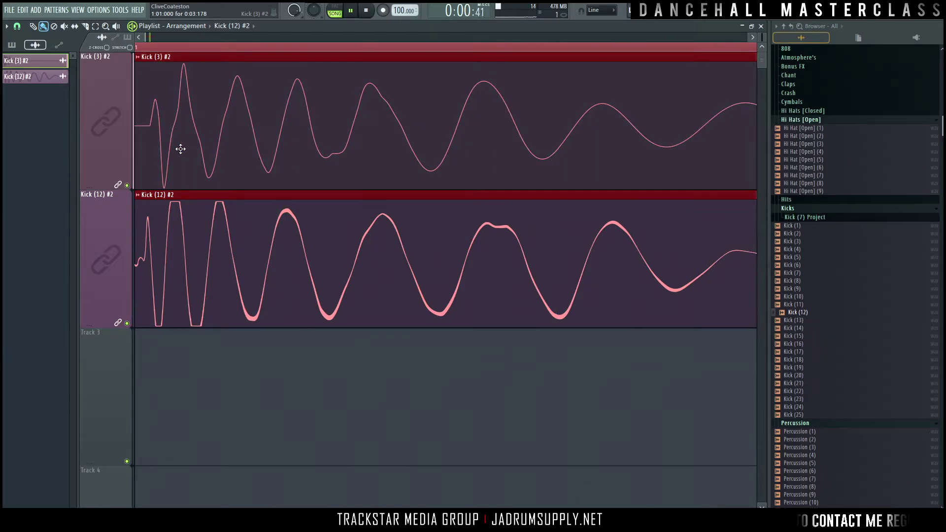
{"action": "key", "text": "space"}
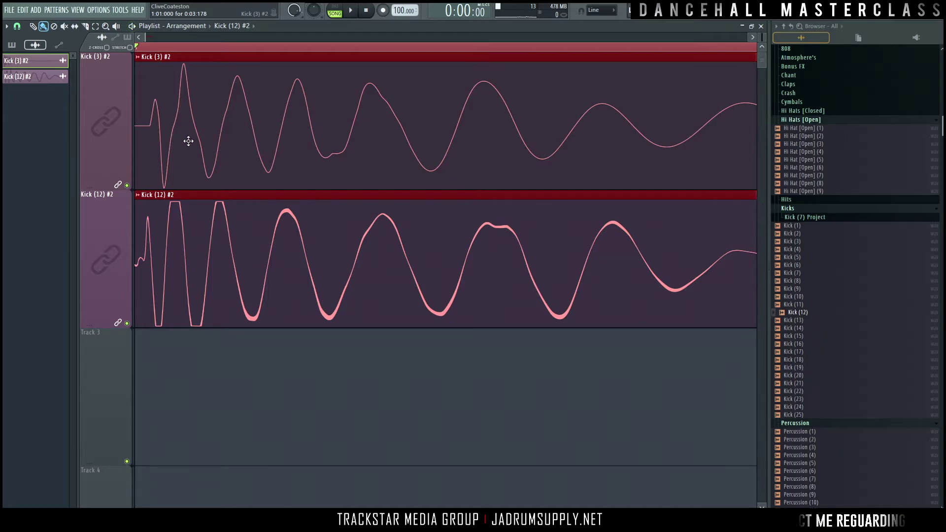
{"action": "left_click", "coordinate": [666, 20]}
- Open Kick (3) #2's sample settings from the full channel list and centre the window
{"action": "left_click", "coordinate": [367, 217]}
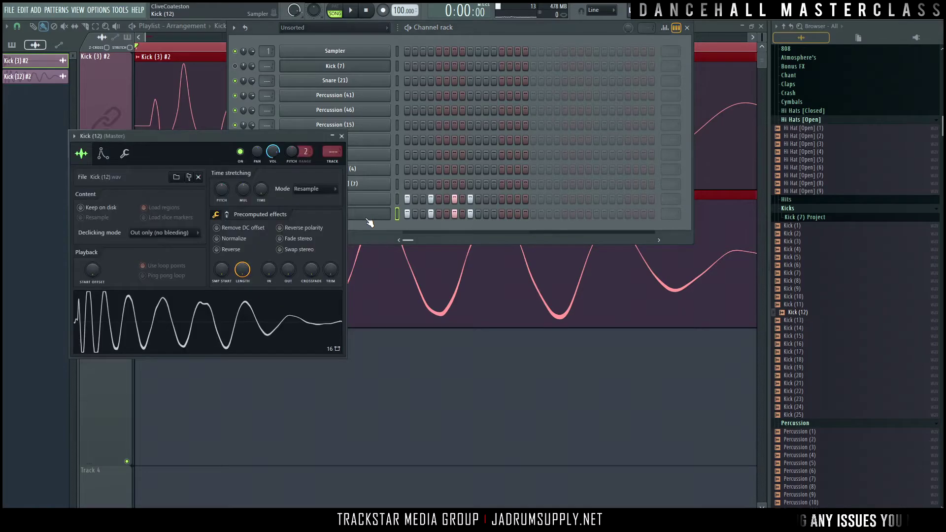
{"action": "left_click", "coordinate": [486, 28]}
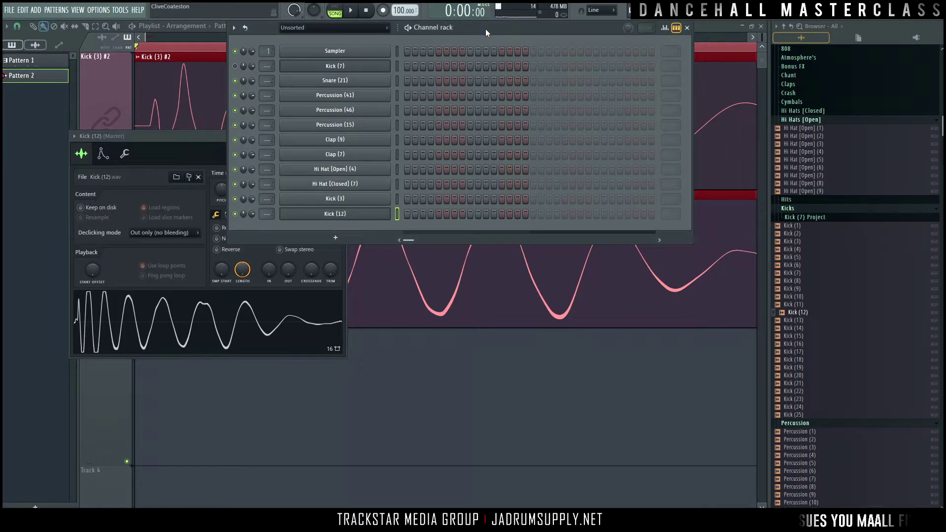
{"action": "left_click", "coordinate": [335, 27]}
{"action": "left_click", "coordinate": [337, 34]}
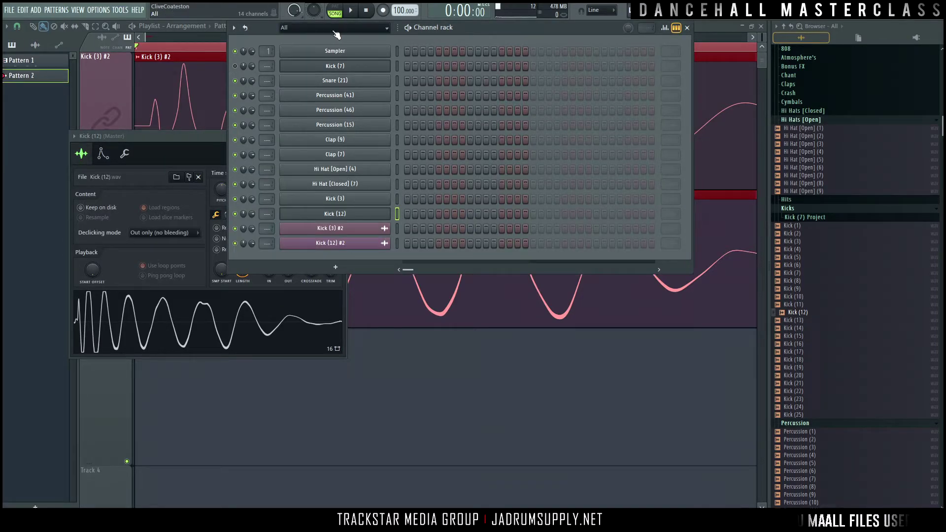
{"action": "left_click", "coordinate": [331, 228]}
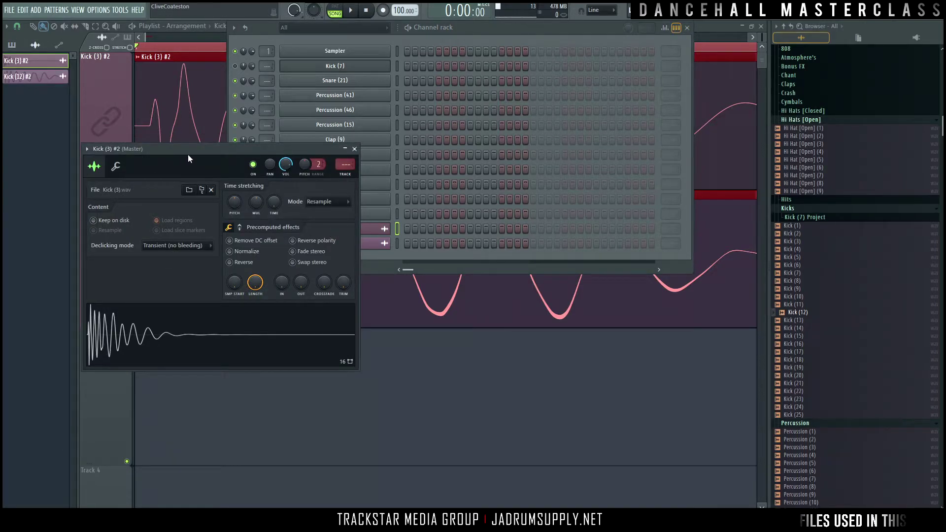
{"action": "left_click_drag", "start_coordinate": [187, 155], "coordinate": [368, 107]}
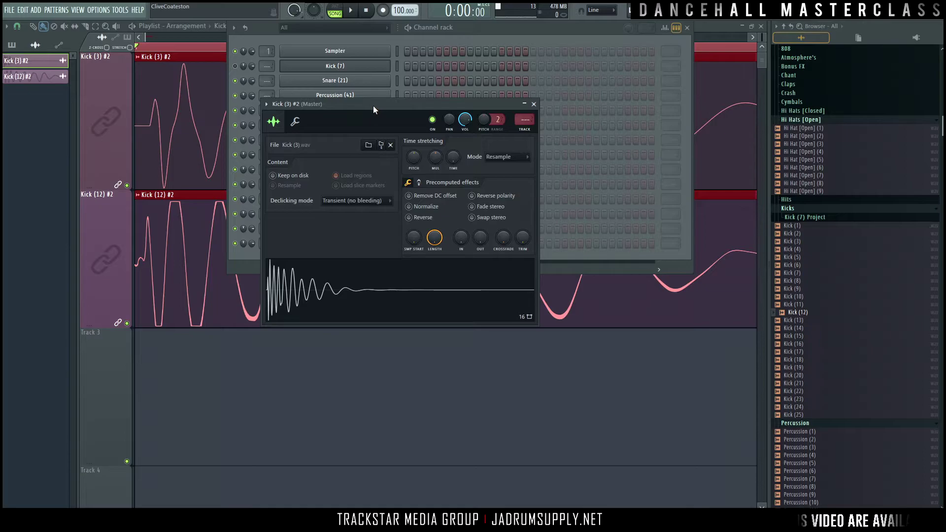
{"action": "left_click_drag", "start_coordinate": [374, 105], "coordinate": [392, 105]}
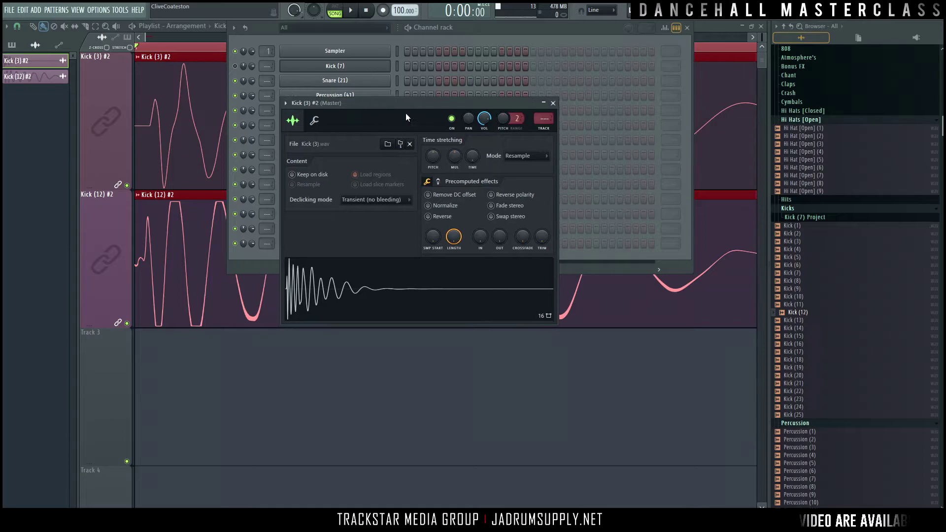
- Play Kick (3) with reversed polarity, restore normal polarity, and close its settings
{"action": "left_click", "coordinate": [512, 196]}
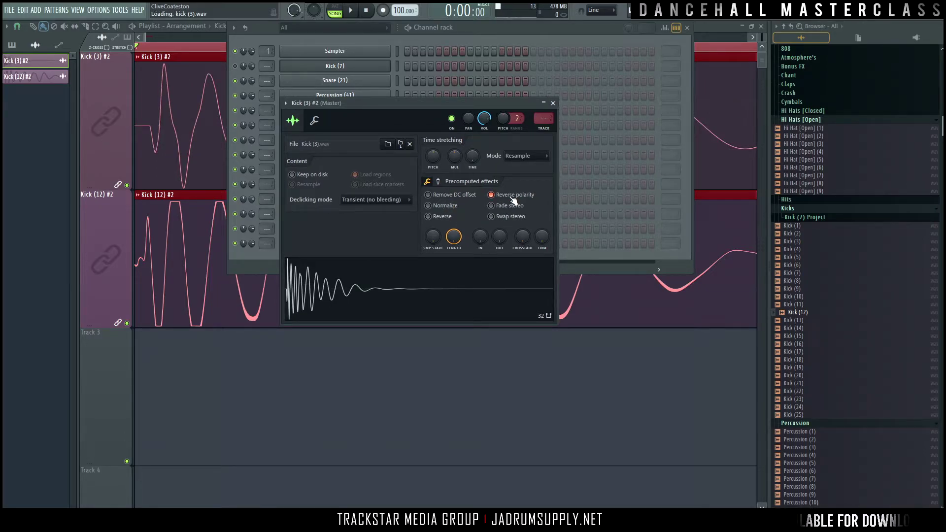
{"action": "key", "text": "space"}
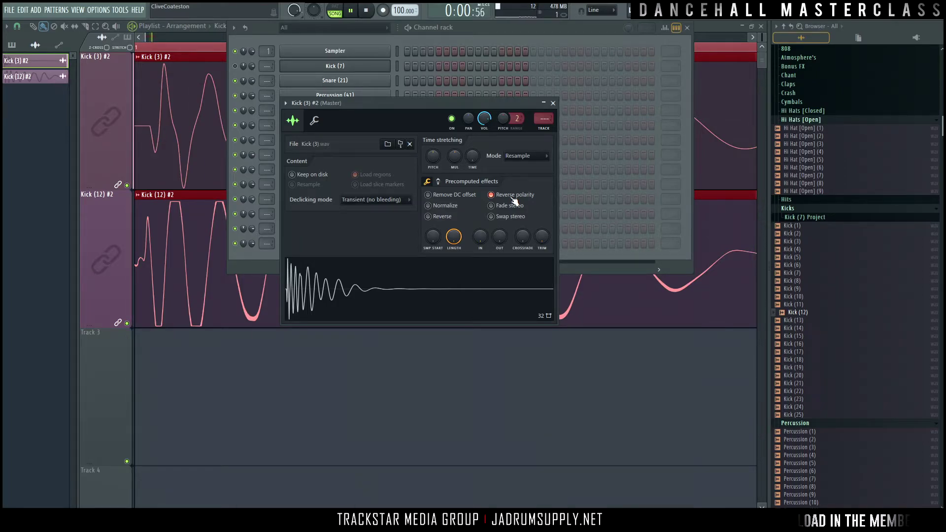
{"action": "key", "text": "space"}
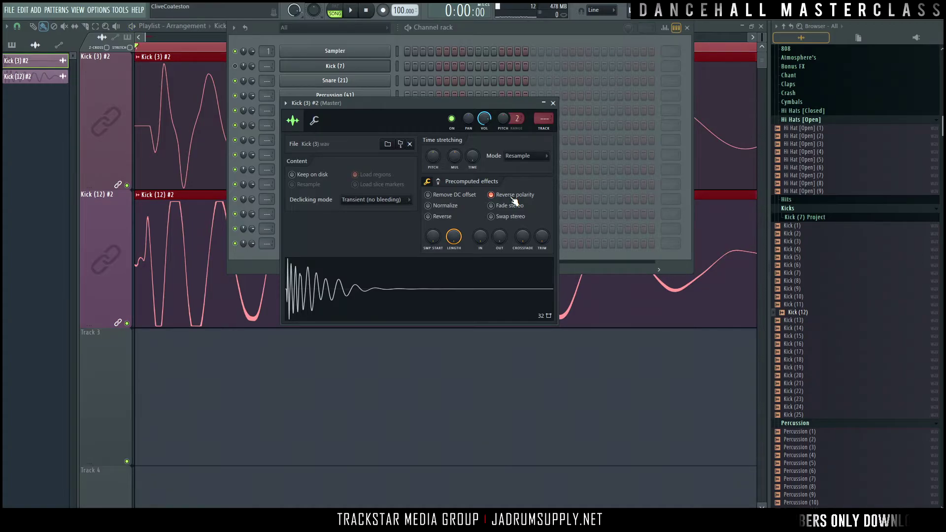
{"action": "left_click", "coordinate": [512, 197]}
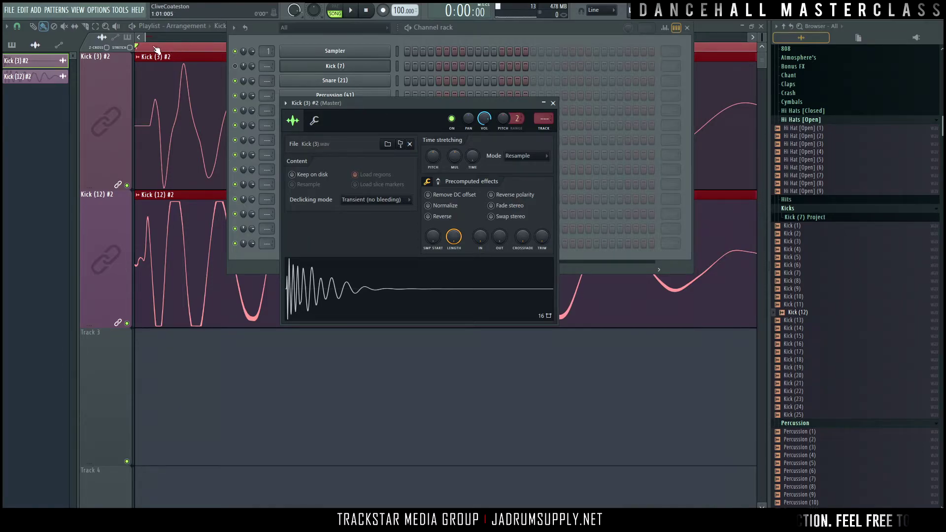
{"action": "left_click", "coordinate": [208, 388]}
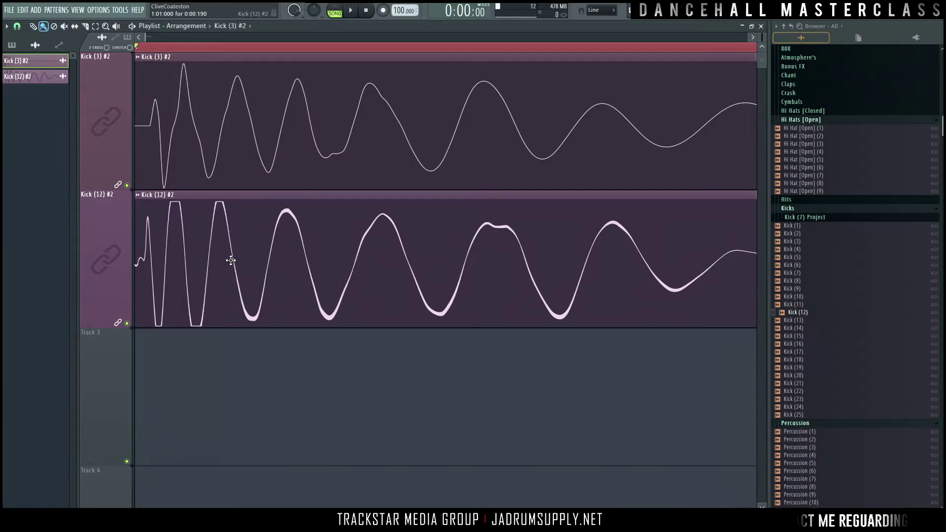
- Select the Kick (12) #2 clip and start dragging it toward Track 3
{"action": "left_click", "coordinate": [235, 239]}
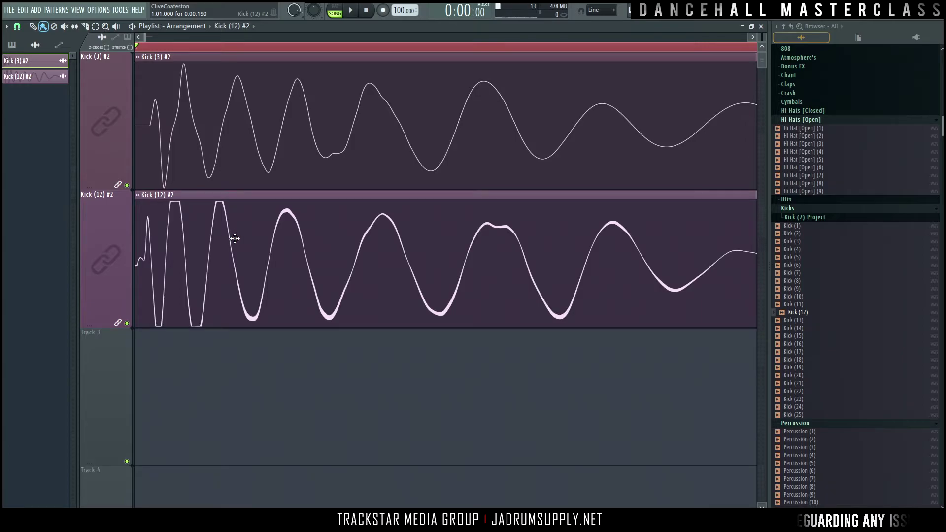
{"action": "left_click_drag", "start_coordinate": [236, 238], "coordinate": [214, 233]}
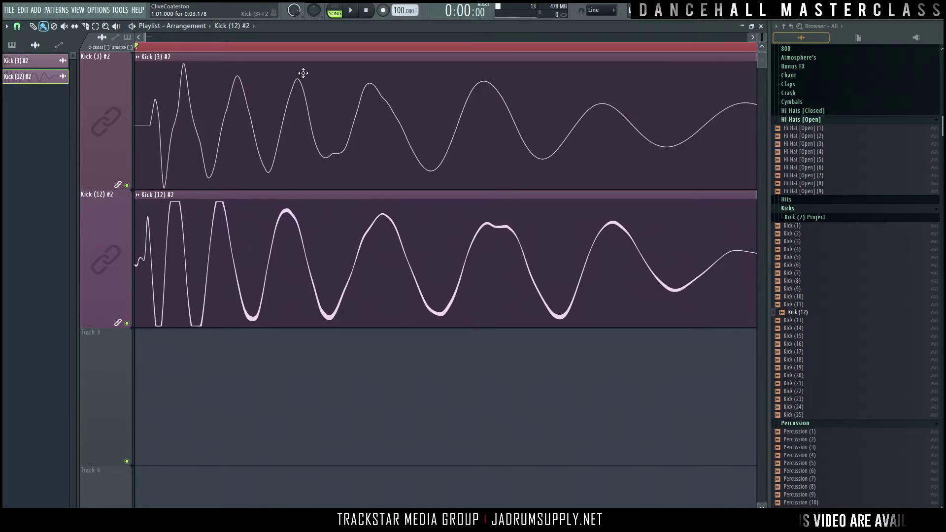
- Drop Kick (12) #2 on Track 3, mute it, and make a unique Kick (3) #3 copy on track 2
{"action": "left_click_drag", "start_coordinate": [317, 386], "coordinate": [316, 345]}
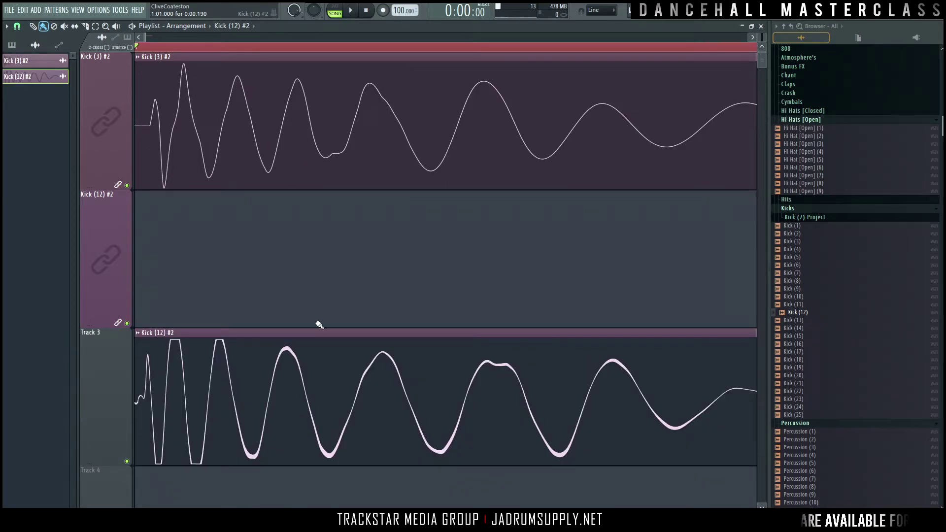
{"action": "left_click", "coordinate": [126, 461]}
{"action": "left_click_drag", "start_coordinate": [141, 169], "coordinate": [150, 253]}
{"action": "right_click", "coordinate": [139, 197]}
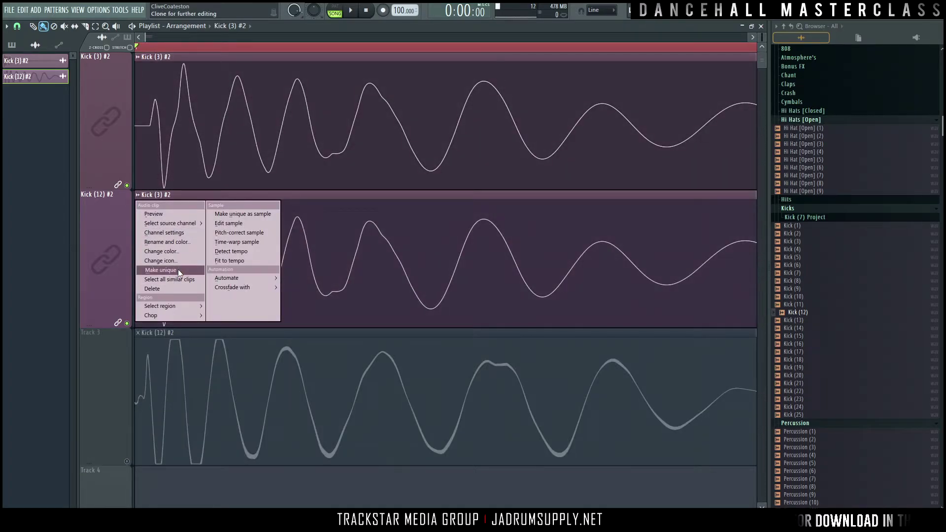
{"action": "left_click", "coordinate": [178, 269]}
- Reverse Kick (3) #3's polarity and play it against Kick (3) #2
{"action": "double_click", "coordinate": [207, 255]}
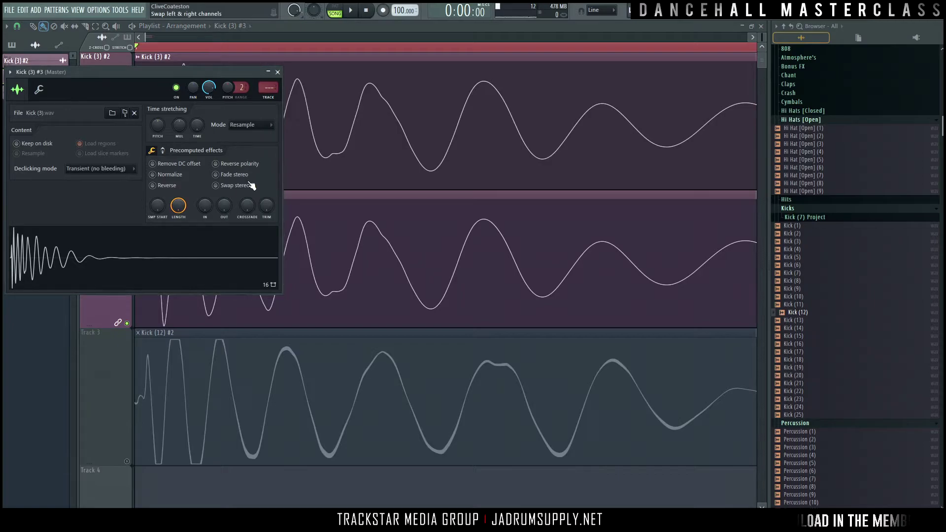
{"action": "left_click", "coordinate": [215, 163]}
{"action": "left_click", "coordinate": [276, 73]}
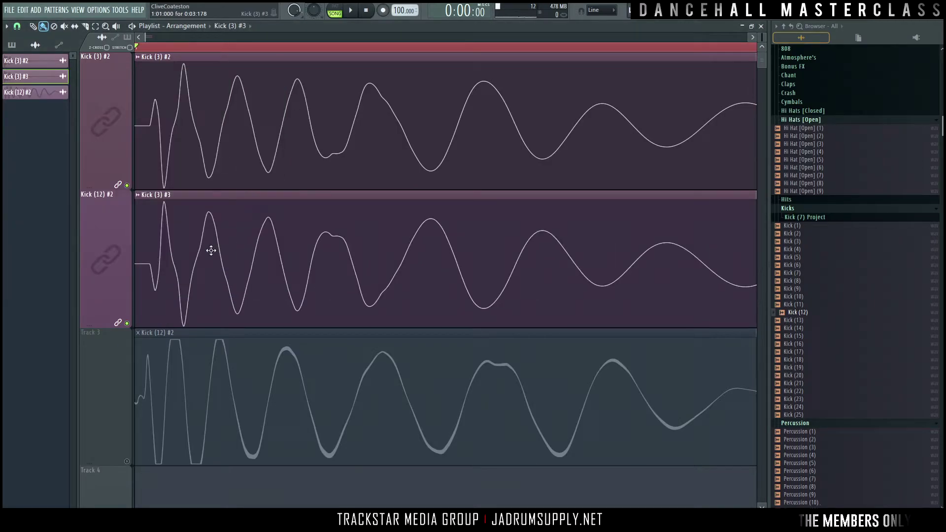
{"action": "key", "text": "space"}
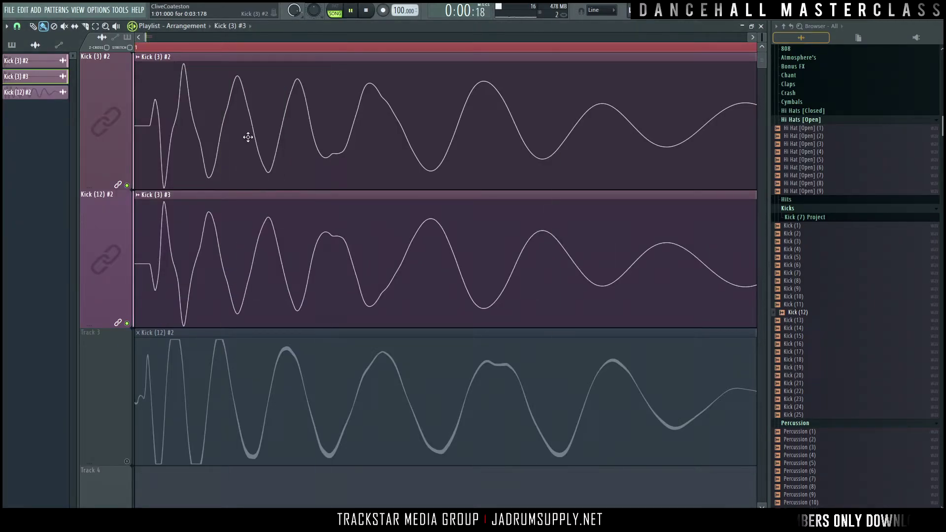
{"action": "scroll", "coordinate": [227, 37], "scroll_direction": "down", "scroll_amount": 1}
{"action": "scroll", "coordinate": [226, 51], "scroll_direction": "down", "scroll_amount": 5}
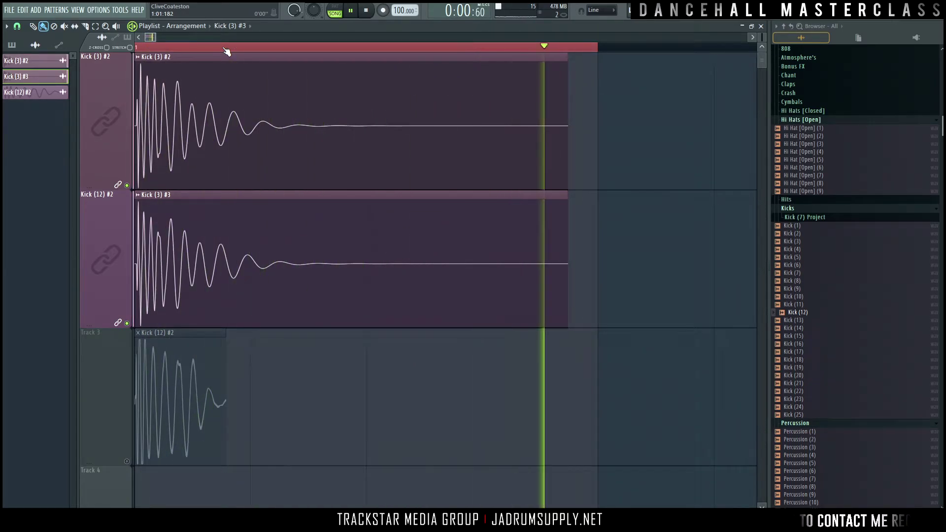
{"action": "key", "text": "space"}
{"action": "scroll", "coordinate": [147, 49], "scroll_direction": "up", "scroll_amount": 5}
{"action": "scroll", "coordinate": [146, 49], "scroll_direction": "up", "scroll_amount": 2}
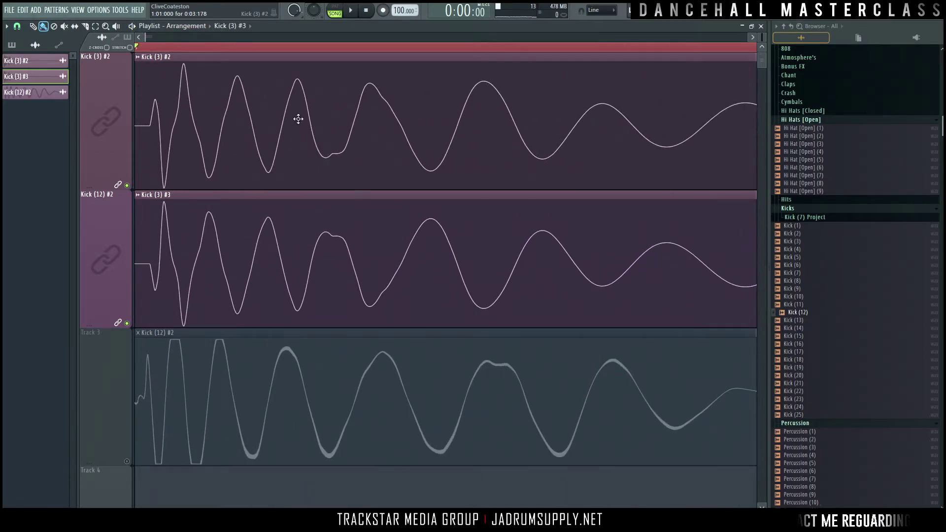
- Return Kick (3) #3 to normal polarity in its sample settings
{"action": "double_click", "coordinate": [279, 222]}
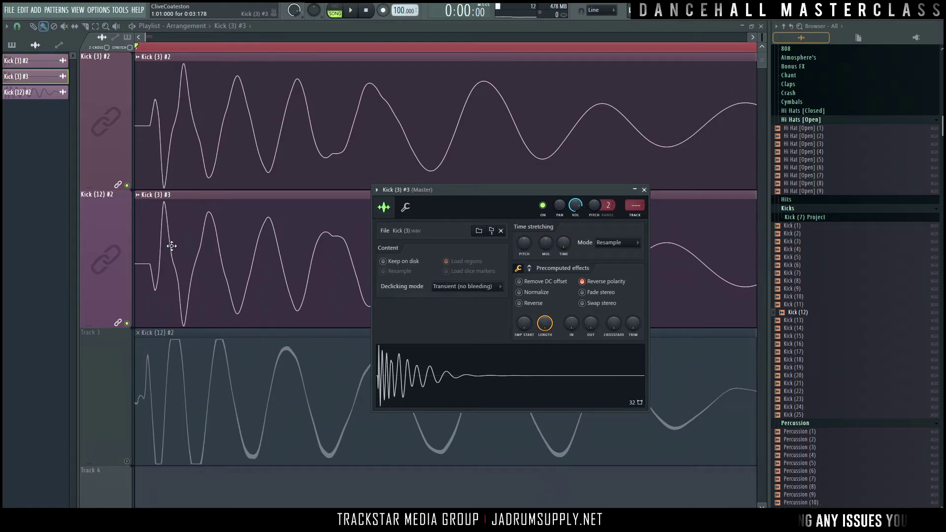
{"action": "left_click", "coordinate": [600, 283]}
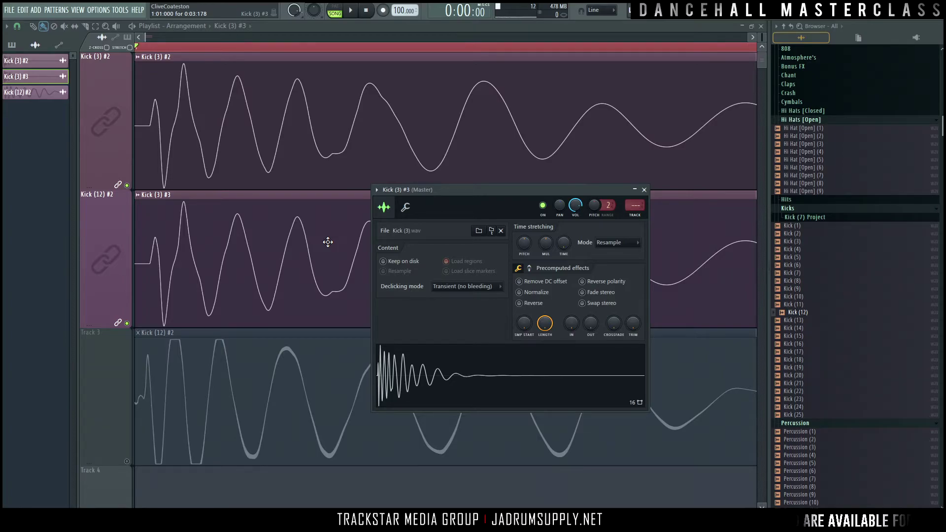
{"action": "left_click", "coordinate": [127, 324]}
- Play with track 2 muted then unmuted, delete Kick (3) #3, and unmute Track 3
{"action": "key", "text": "space"}
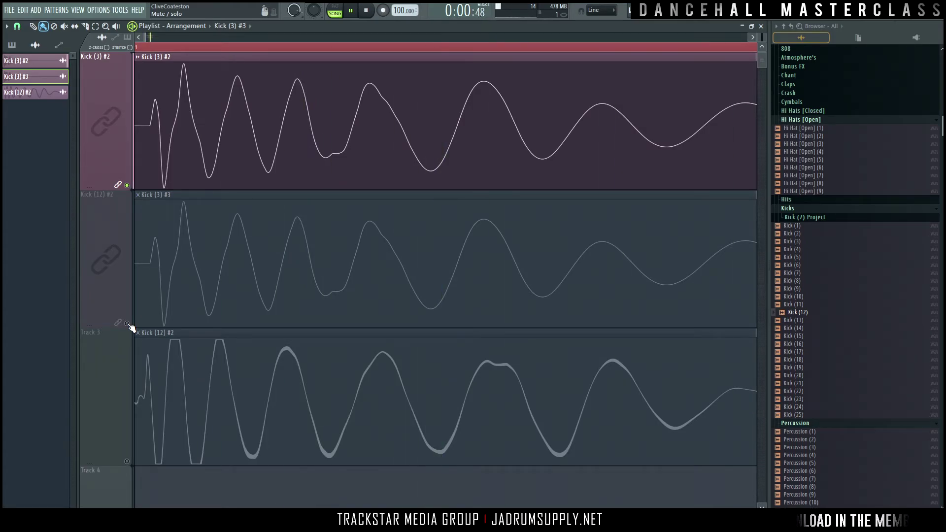
{"action": "left_click", "coordinate": [127, 324]}
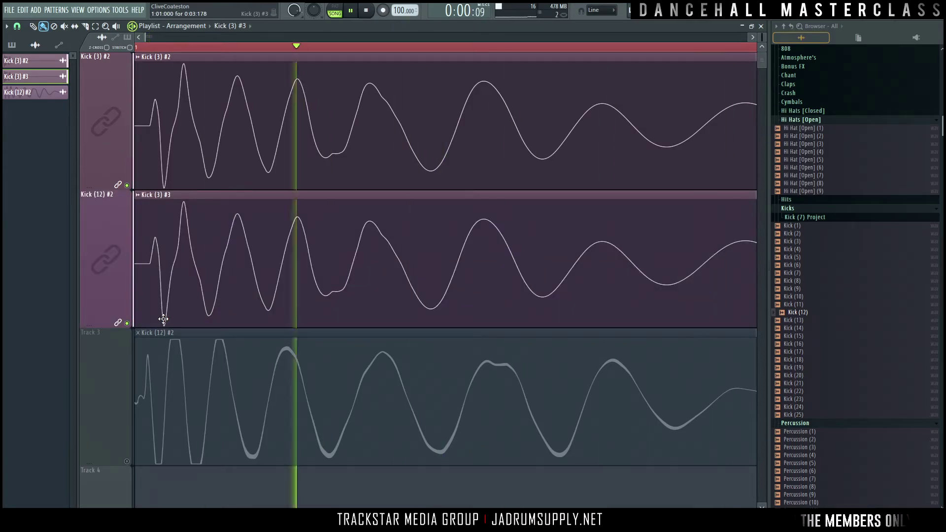
{"action": "key", "text": "space"}
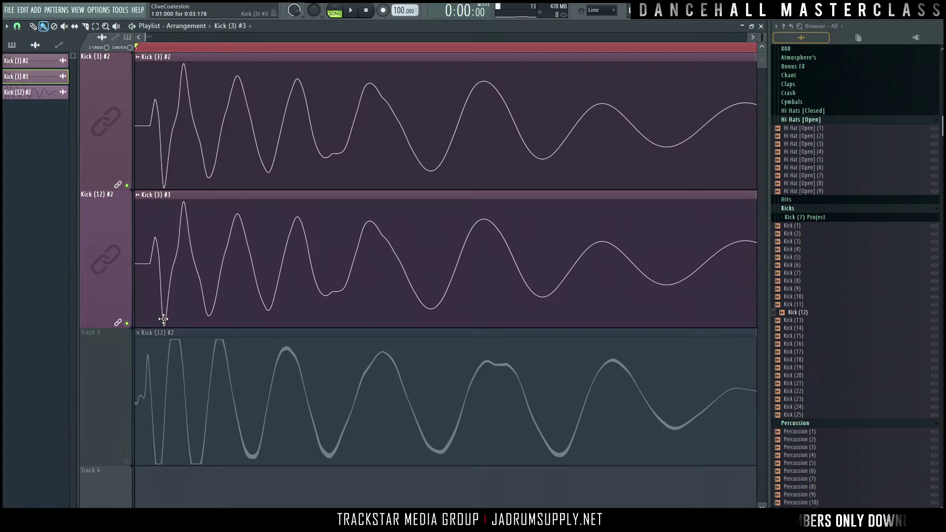
{"action": "right_click", "coordinate": [211, 295]}
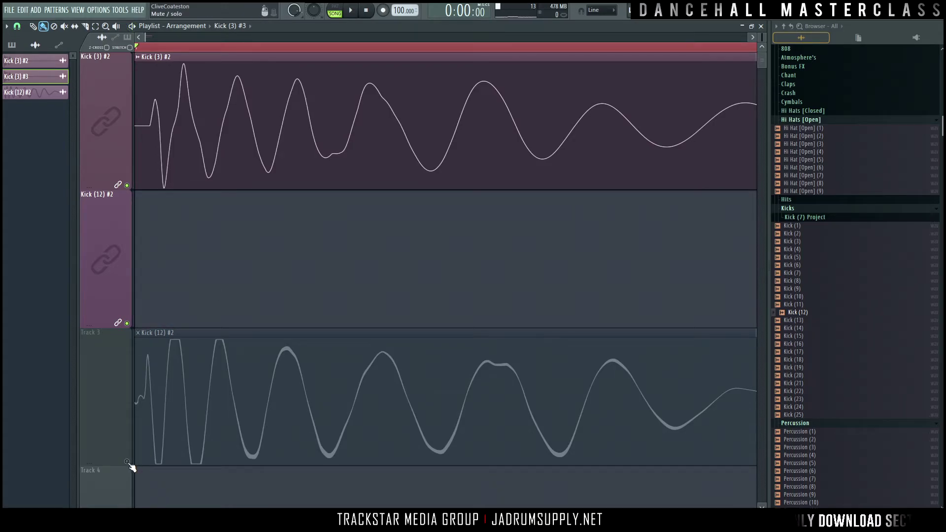
{"action": "left_click", "coordinate": [127, 462]}
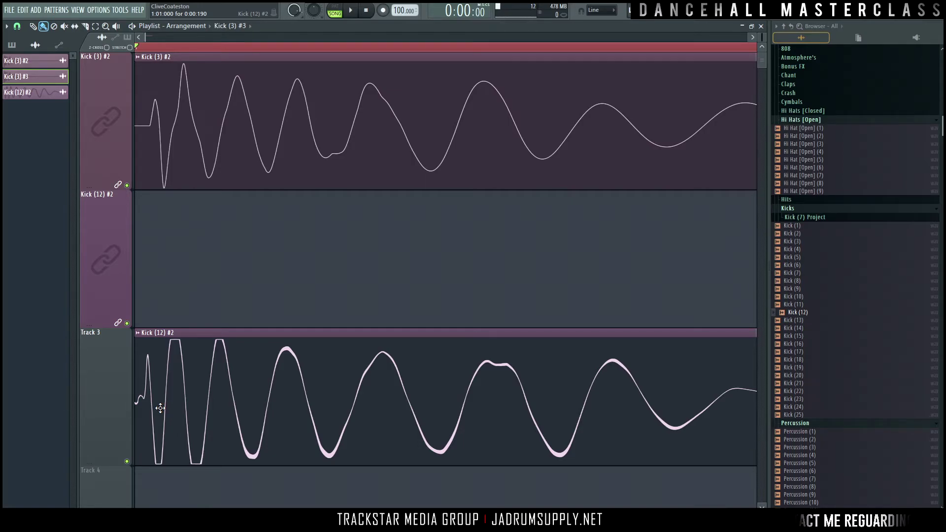
- Overlay Kick (12) #2 and Kick (3) #2 on track 1, then drop Kick (12) #2 onto track 2
{"action": "scroll", "coordinate": [417, 54], "scroll_direction": "down", "scroll_amount": 5}
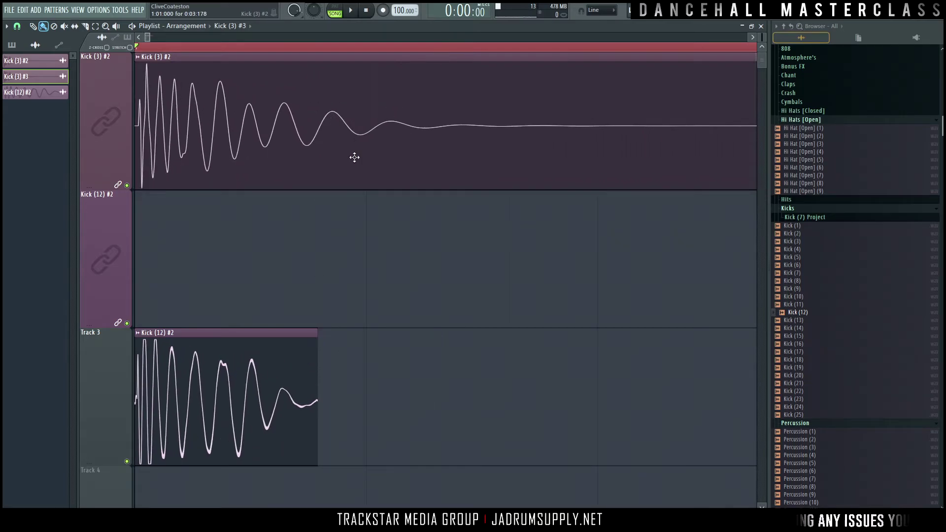
{"action": "scroll", "coordinate": [162, 51], "scroll_direction": "up", "scroll_amount": 5}
{"action": "scroll", "coordinate": [148, 48], "scroll_direction": "up", "scroll_amount": 2}
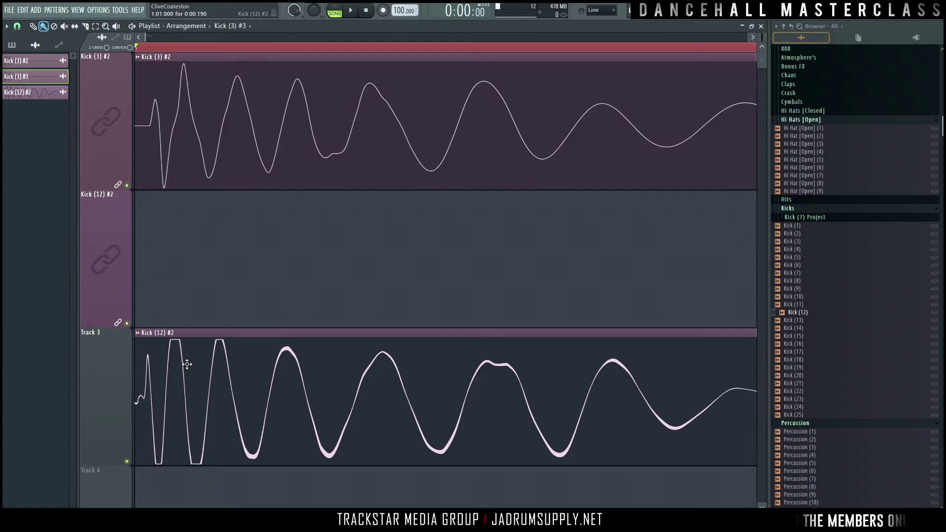
{"action": "left_click_drag", "start_coordinate": [312, 396], "coordinate": [342, 141]}
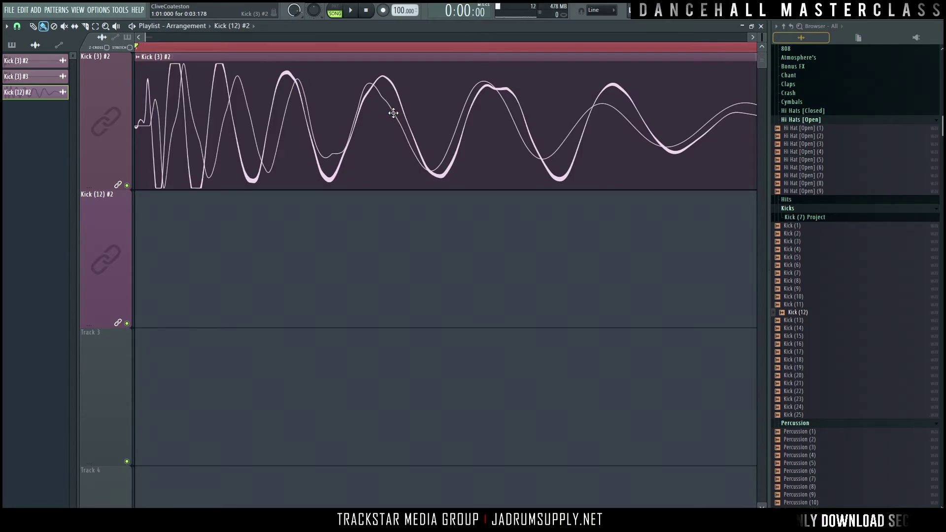
{"action": "left_click_drag", "start_coordinate": [393, 113], "coordinate": [380, 273]}
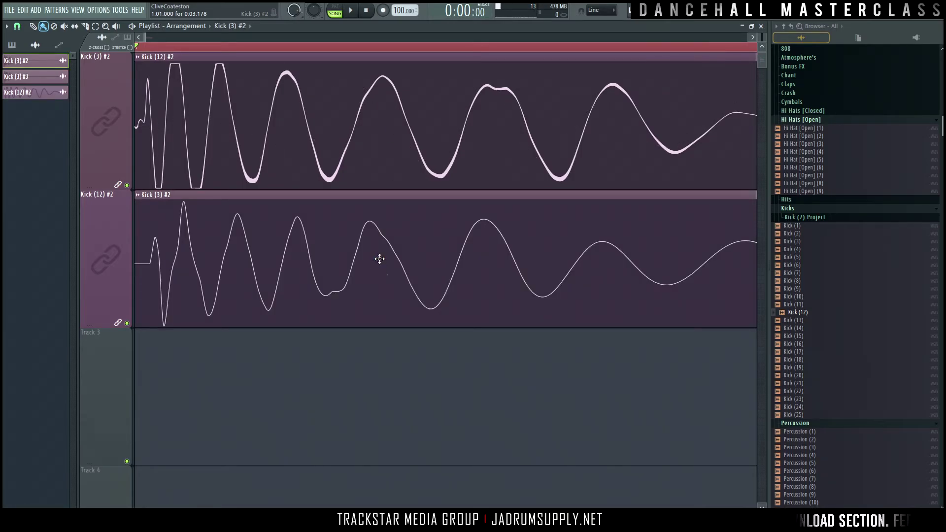
{"action": "left_click_drag", "start_coordinate": [377, 178], "coordinate": [380, 117]}
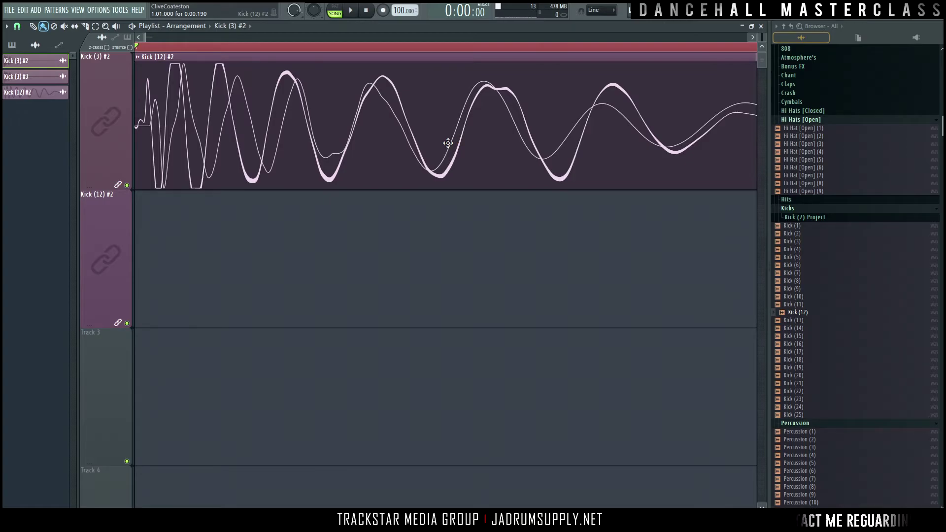
{"action": "left_click_drag", "start_coordinate": [470, 145], "coordinate": [451, 287]}
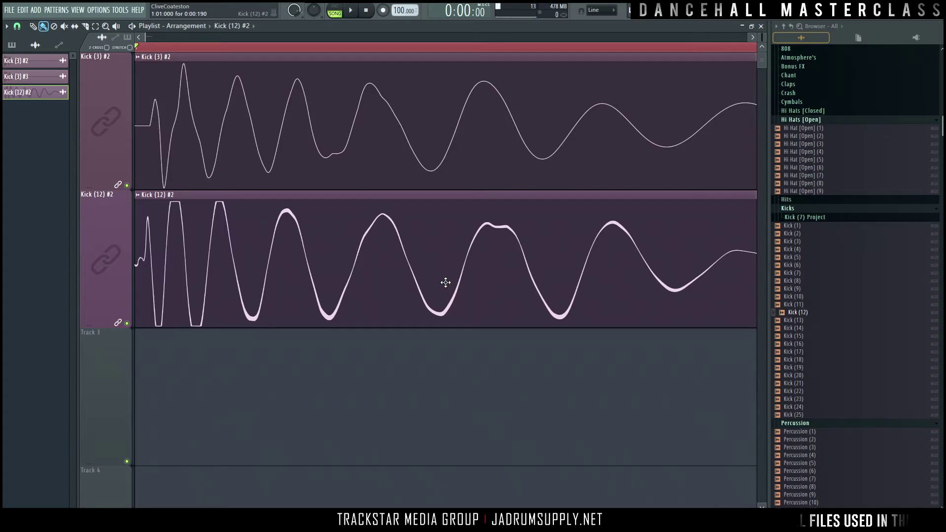
- Open Kick (12) #2's sample settings and play the kicks with Reverse polarity on, then off
{"action": "double_click", "coordinate": [368, 277]}
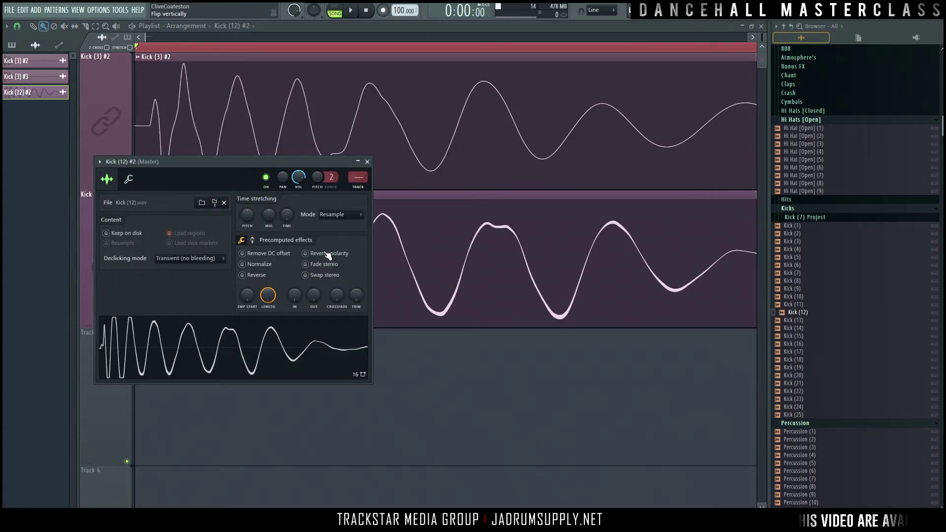
{"action": "left_click_drag", "start_coordinate": [253, 164], "coordinate": [555, 264]}
{"action": "scroll", "coordinate": [224, 50], "scroll_direction": "down", "scroll_amount": 3}
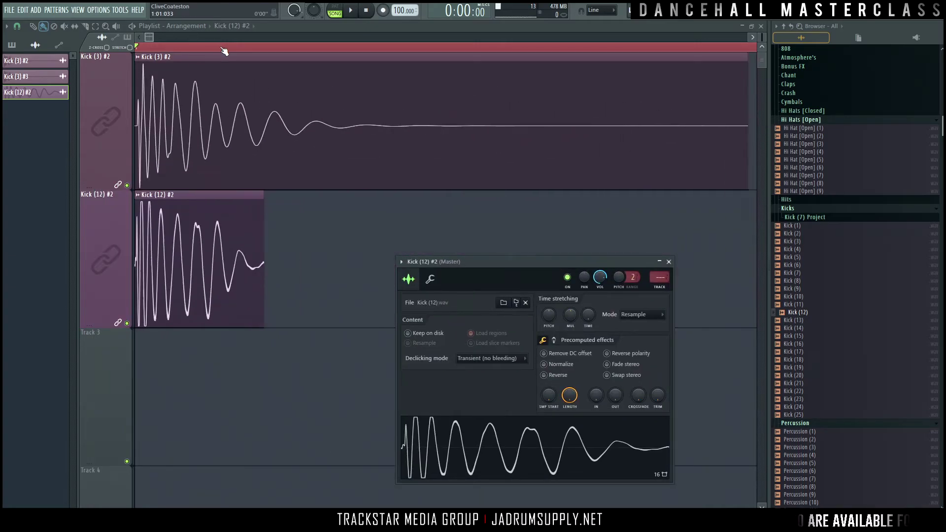
{"action": "key", "text": "space"}
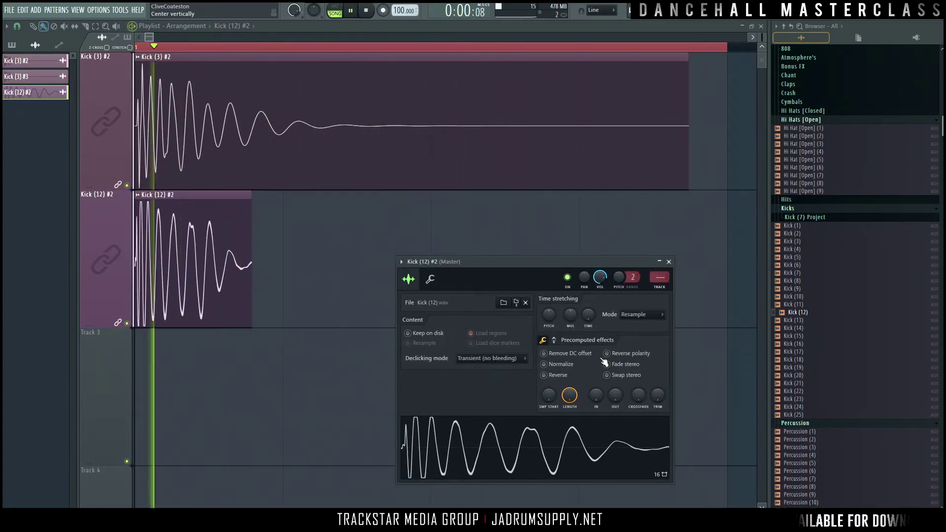
{"action": "left_click", "coordinate": [639, 355]}
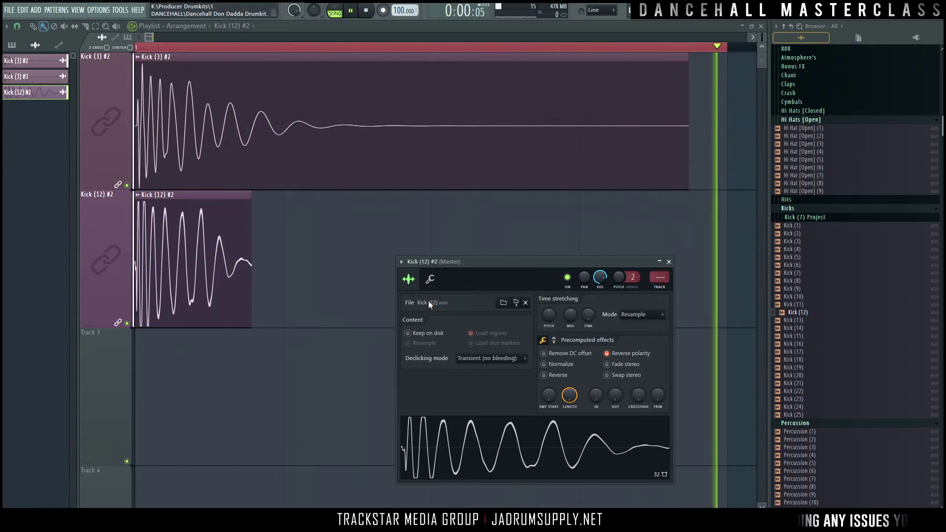
{"action": "key", "text": "space"}
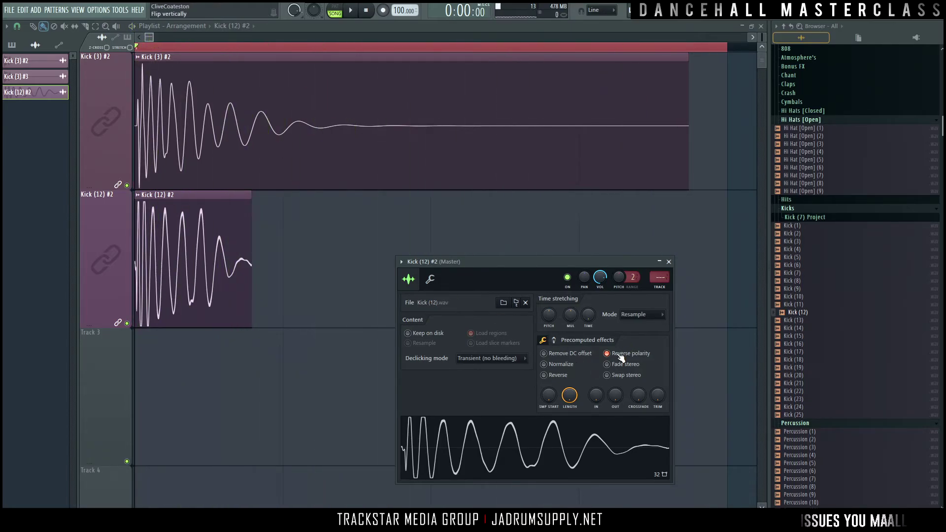
{"action": "left_click", "coordinate": [620, 355]}
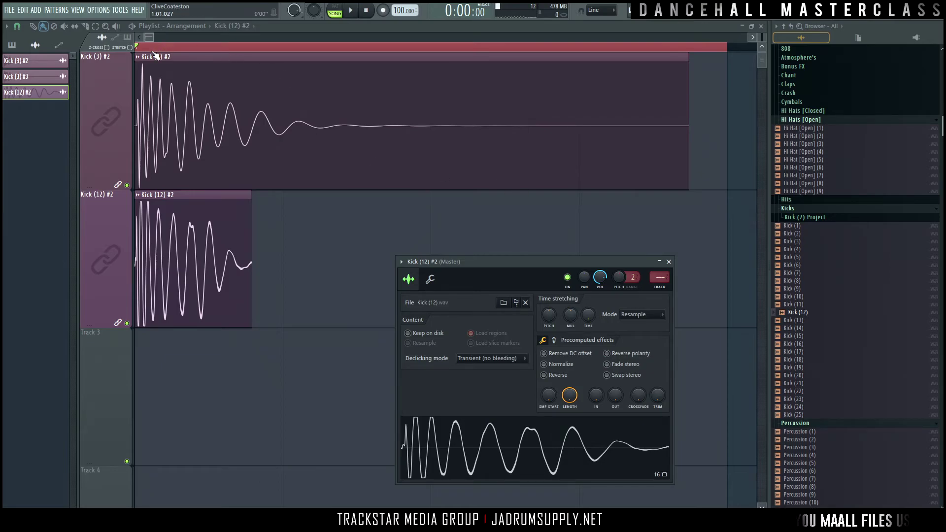
- Toggle Kick (12) #2's Reverse polarity several times to compare the waveforms
{"action": "scroll", "coordinate": [155, 55], "scroll_direction": "up", "scroll_amount": 5}
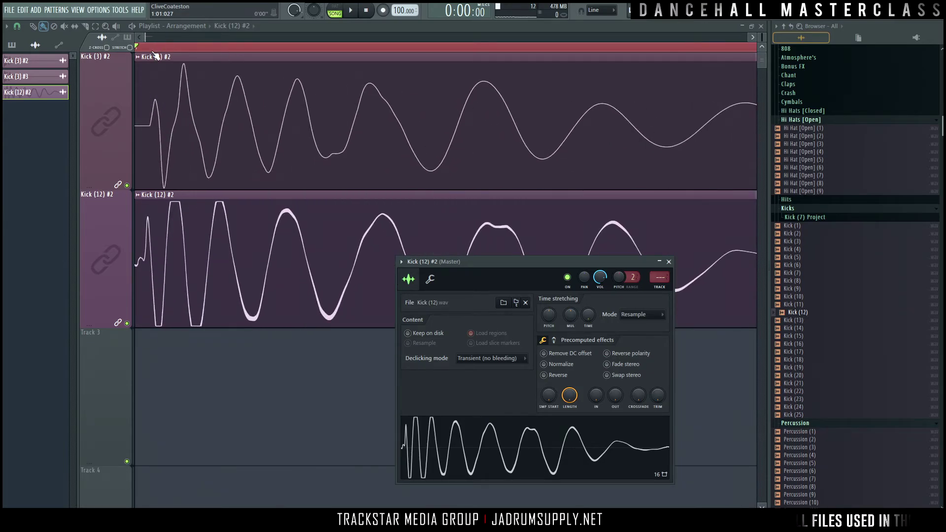
{"action": "scroll", "coordinate": [168, 53], "scroll_direction": "down", "scroll_amount": 6}
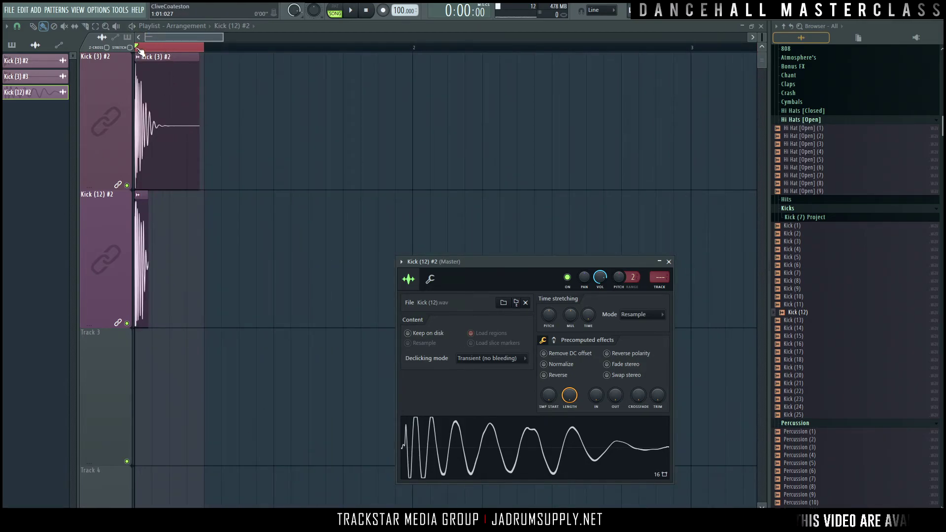
{"action": "scroll", "coordinate": [141, 51], "scroll_direction": "up", "scroll_amount": 4}
{"action": "scroll", "coordinate": [142, 51], "scroll_direction": "up", "scroll_amount": 6}
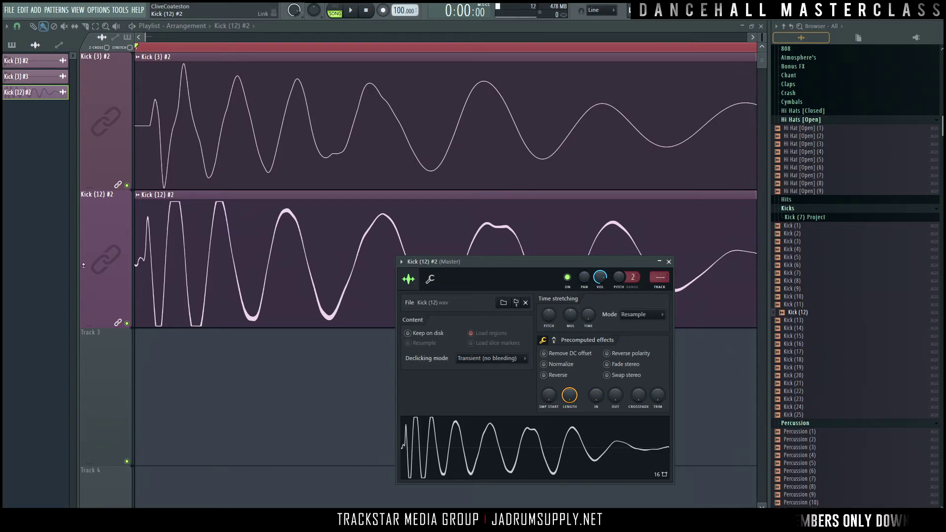
{"action": "left_click", "coordinate": [628, 357]}
{"action": "left_click", "coordinate": [628, 358]}
{"action": "left_click", "coordinate": [627, 358]}
{"action": "left_click", "coordinate": [627, 358]}
{"action": "left_click", "coordinate": [627, 357]}
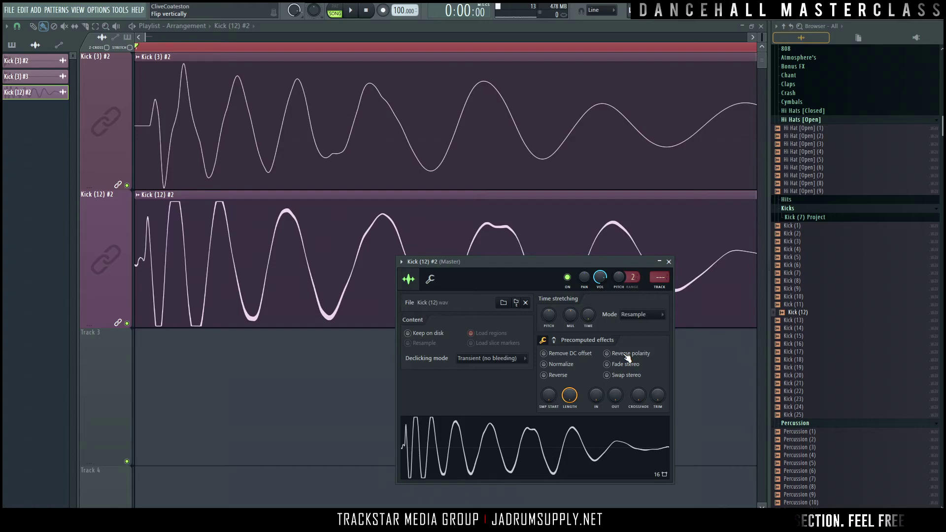
- Route Kick (3) #2 to mixer insert 1 and Kick (12) #2 to insert 2
{"action": "key", "text": "F9"}
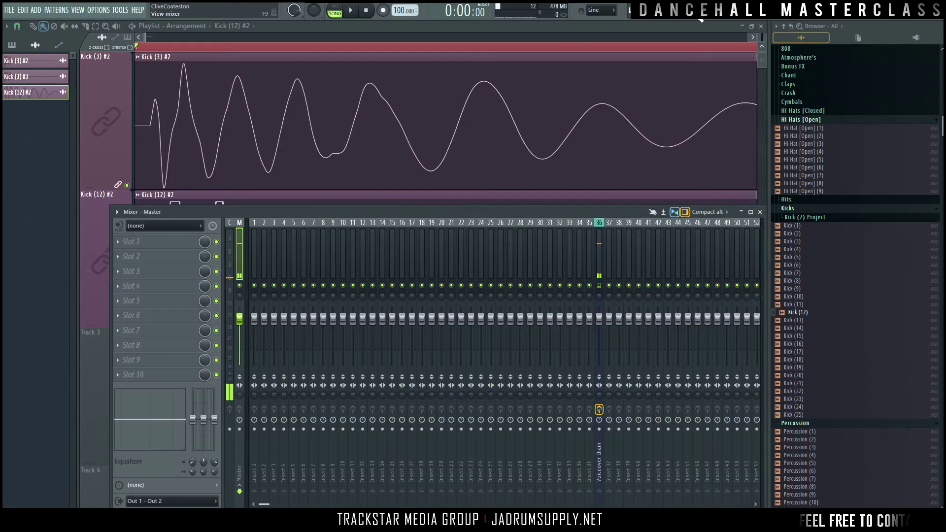
{"action": "left_click", "coordinate": [590, 256]}
{"action": "left_click", "coordinate": [388, 244]}
{"action": "left_click", "coordinate": [305, 245]}
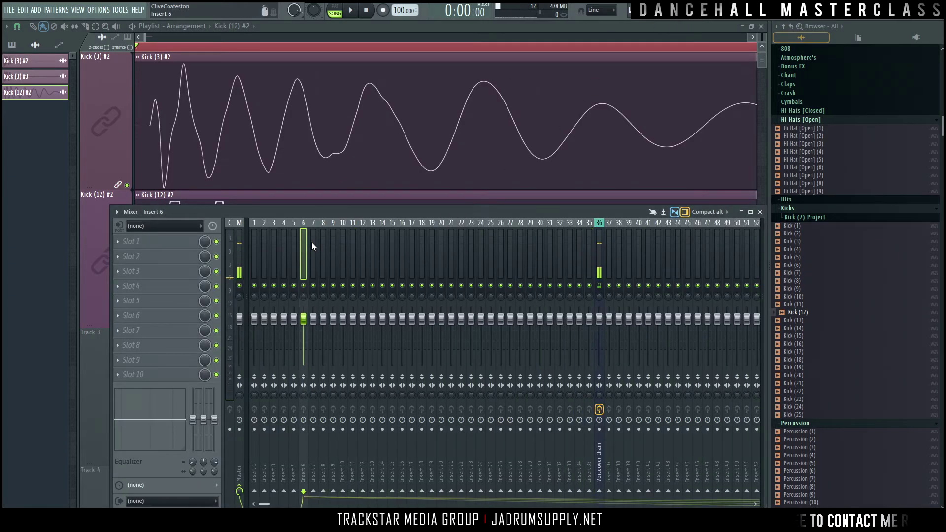
{"action": "key", "text": "F6"}
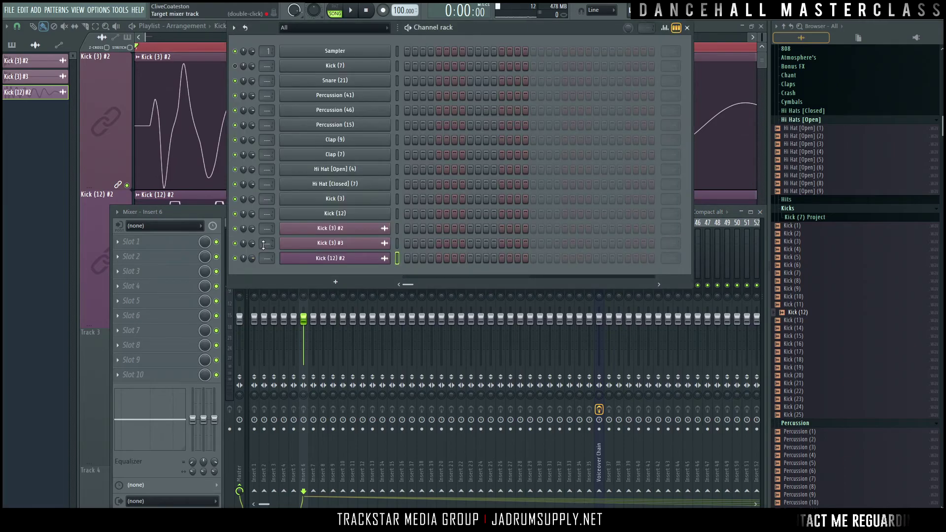
{"action": "scroll", "coordinate": [265, 229], "scroll_direction": "up", "scroll_amount": 1}
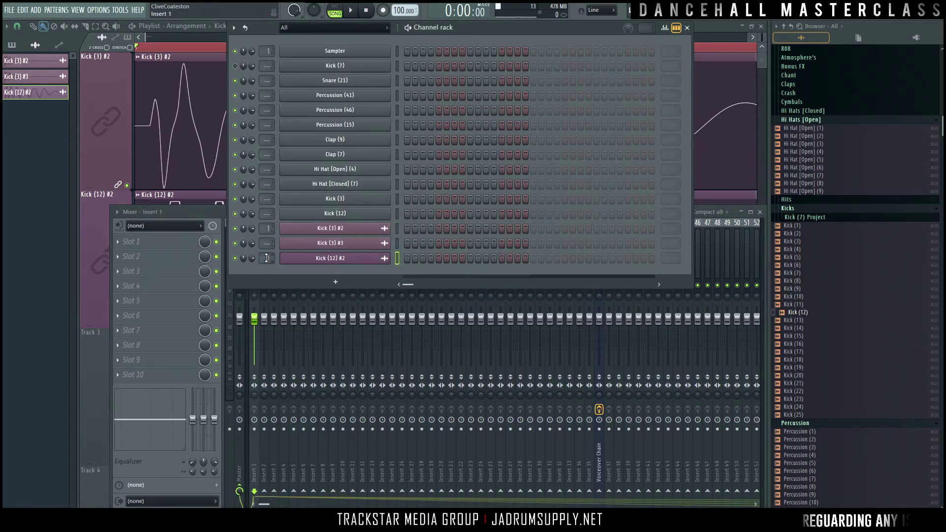
{"action": "scroll", "coordinate": [267, 258], "scroll_direction": "up", "scroll_amount": 2}
{"action": "left_click", "coordinate": [200, 212]}
- Play the kicks while toggling insert 2's left-right swap, then open its first effect slot's plugin list
{"action": "key", "text": "space"}
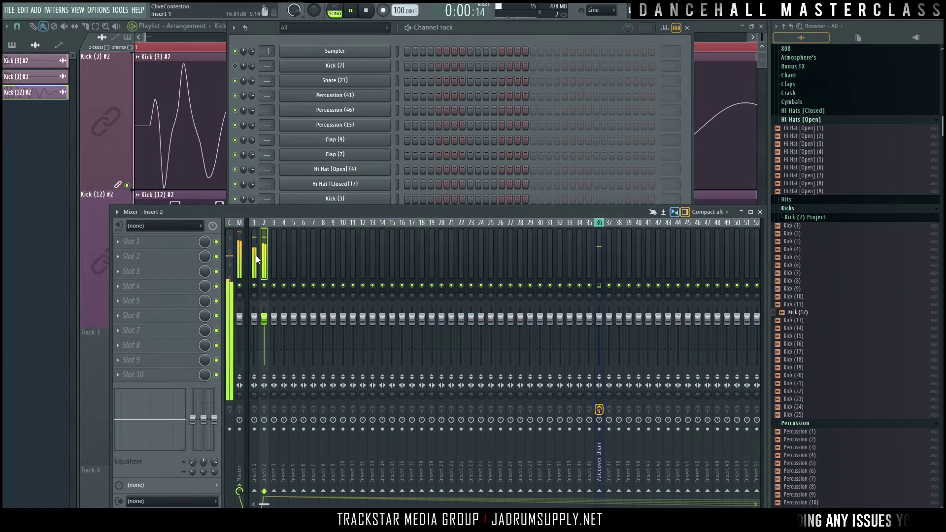
{"action": "key", "text": "space"}
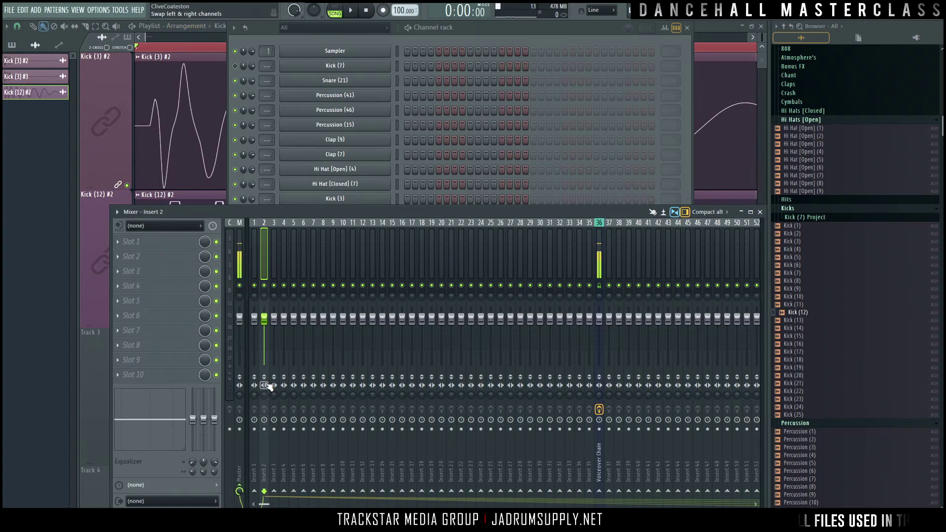
{"action": "left_click", "coordinate": [264, 385]}
{"action": "key", "text": "space"}
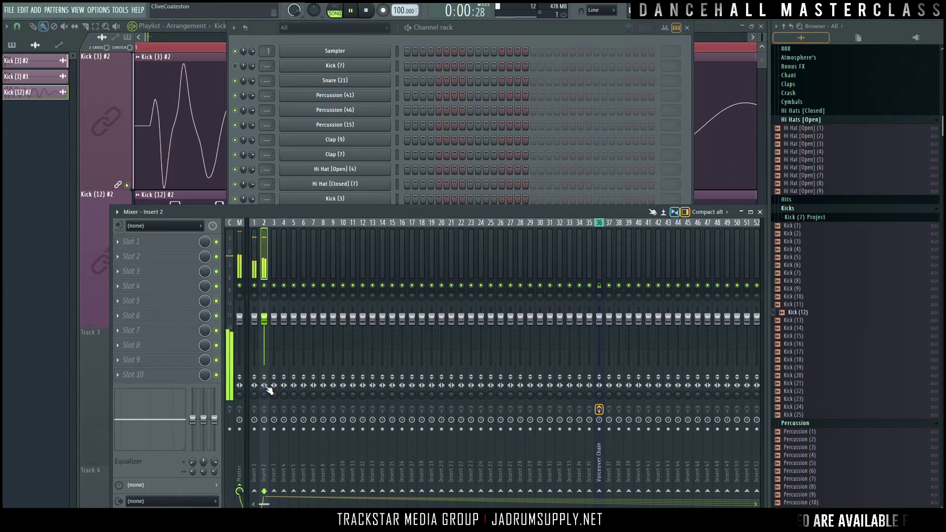
{"action": "left_click", "coordinate": [264, 385]}
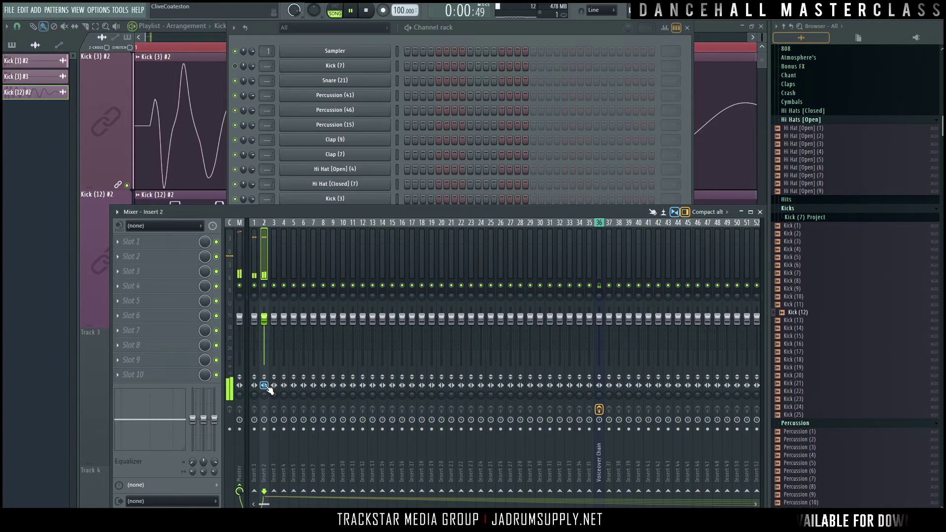
{"action": "key", "text": "space"}
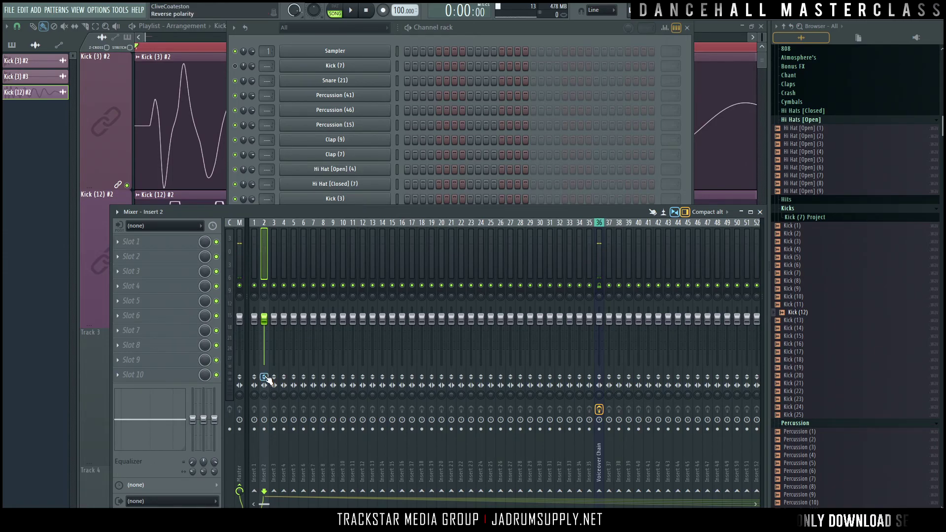
{"action": "key", "text": "space"}
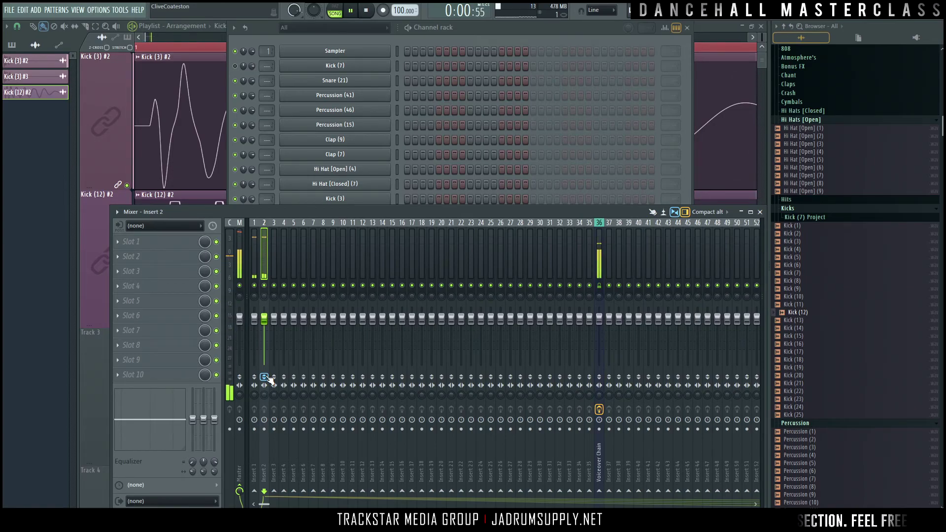
{"action": "key", "text": "space"}
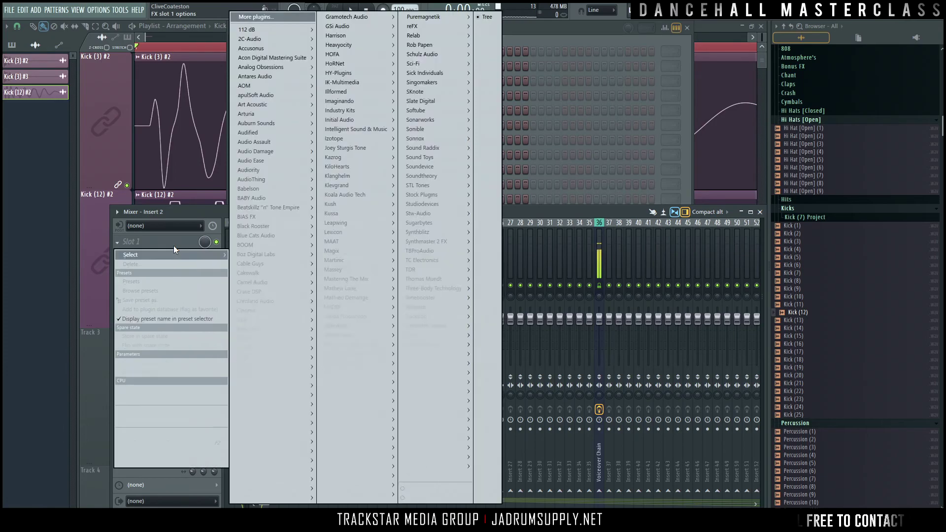
{"action": "left_click", "coordinate": [173, 243]}
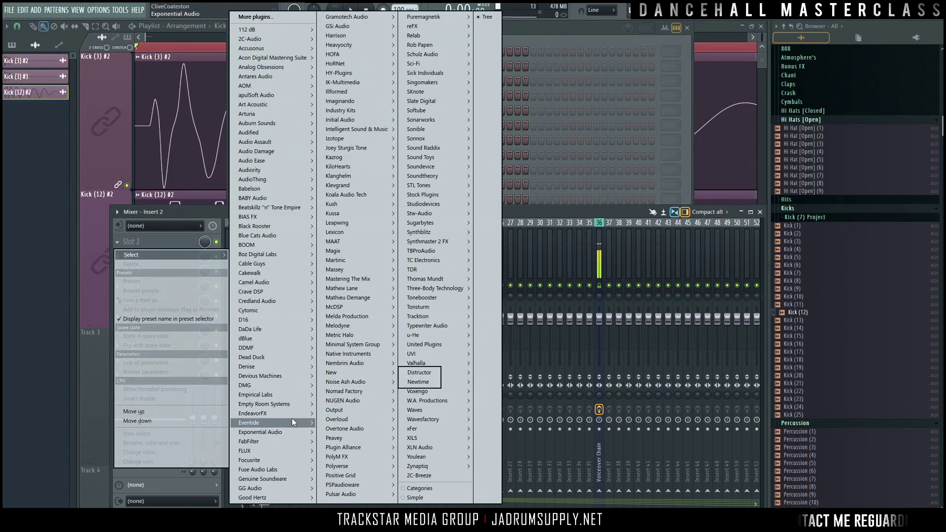
- Load FabFilter Pro-Q 3 into Slot 1 of mixer insert 2
{"action": "mouse_move", "coordinate": [278, 440]}
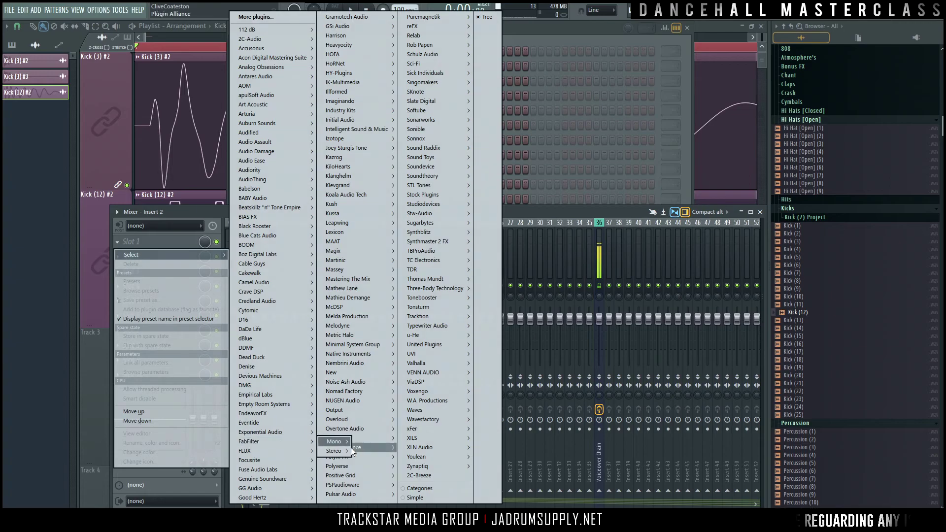
{"action": "mouse_move", "coordinate": [338, 450]}
{"action": "mouse_move", "coordinate": [377, 471]}
{"action": "left_click", "coordinate": [425, 478]}
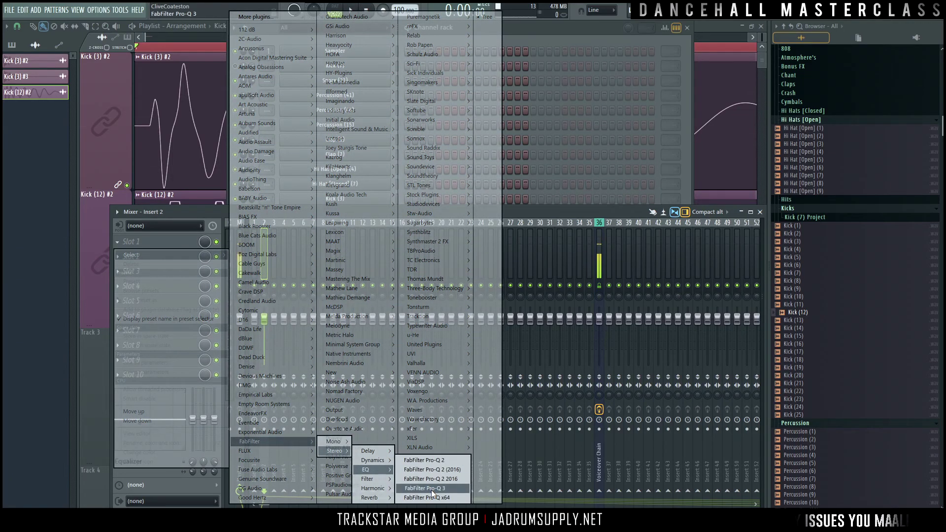
{"action": "left_click", "coordinate": [431, 490]}
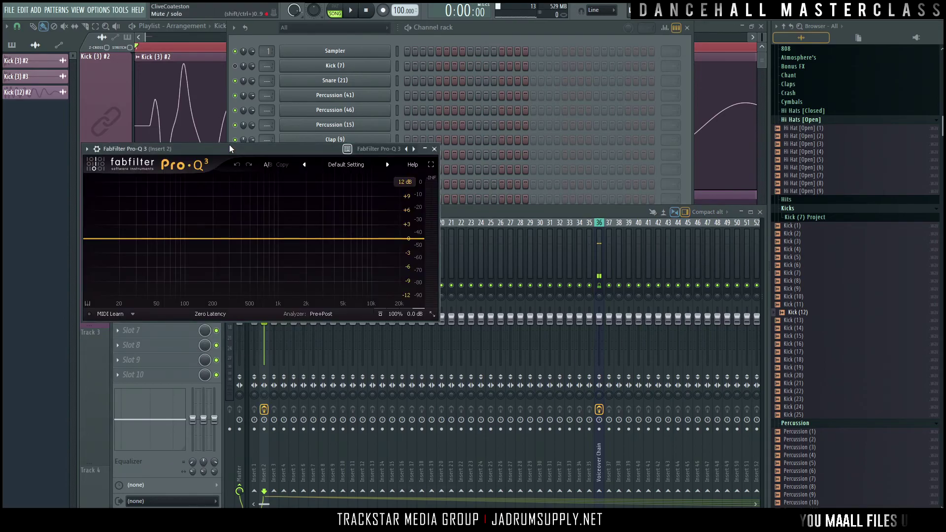
- Start playback, invert Pro-Q 3's output phase, and bring up Kick (7)'s channel settings
{"action": "left_click_drag", "start_coordinate": [229, 148], "coordinate": [432, 121]}
{"action": "mouse_move", "coordinate": [603, 288]}
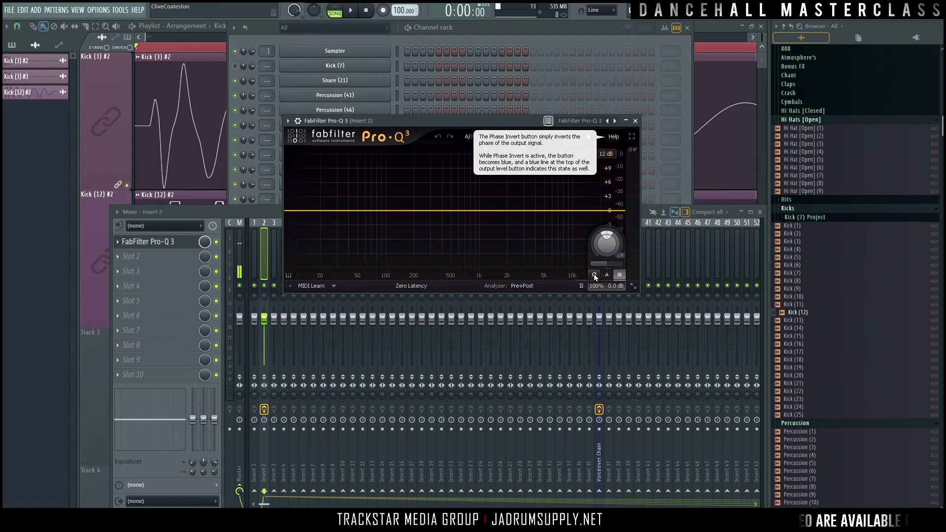
{"action": "key", "text": "space"}
{"action": "left_click", "coordinate": [593, 274]}
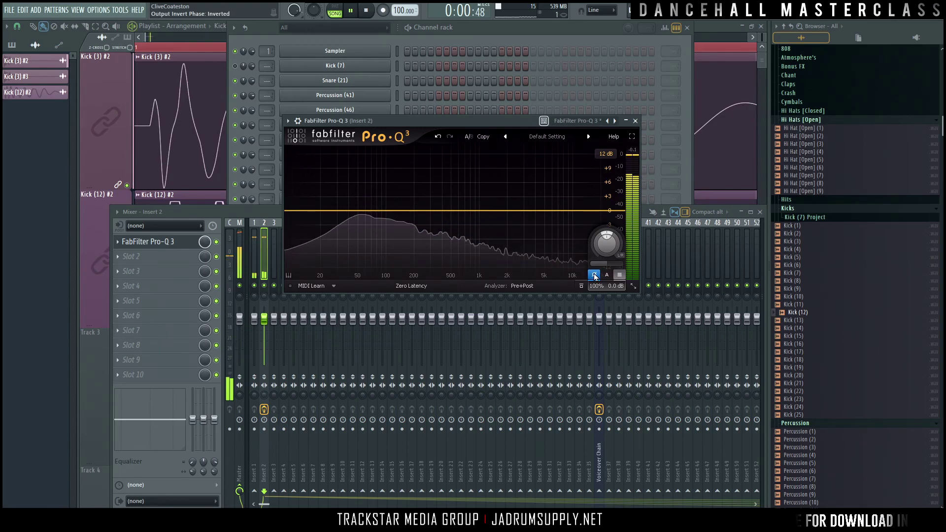
{"action": "left_click", "coordinate": [339, 65]}
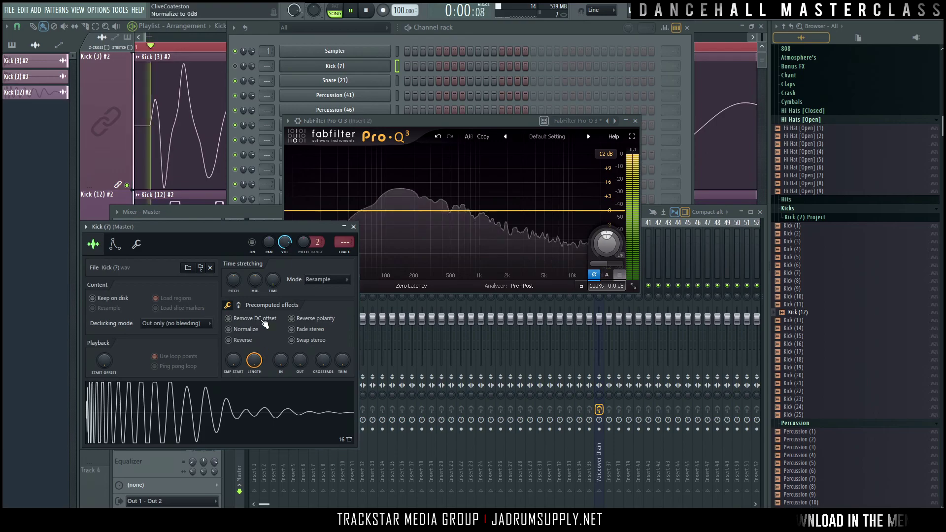
- Stop playback and delete the Pro-Q 3 plugin from insert 2's effect slot, confirming removal
{"action": "key", "text": "space"}
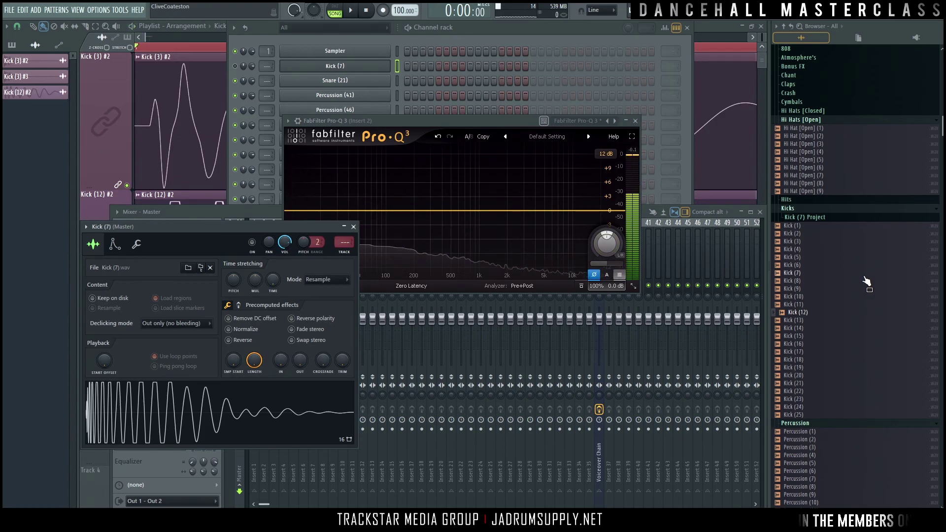
{"action": "left_click", "coordinate": [686, 247]}
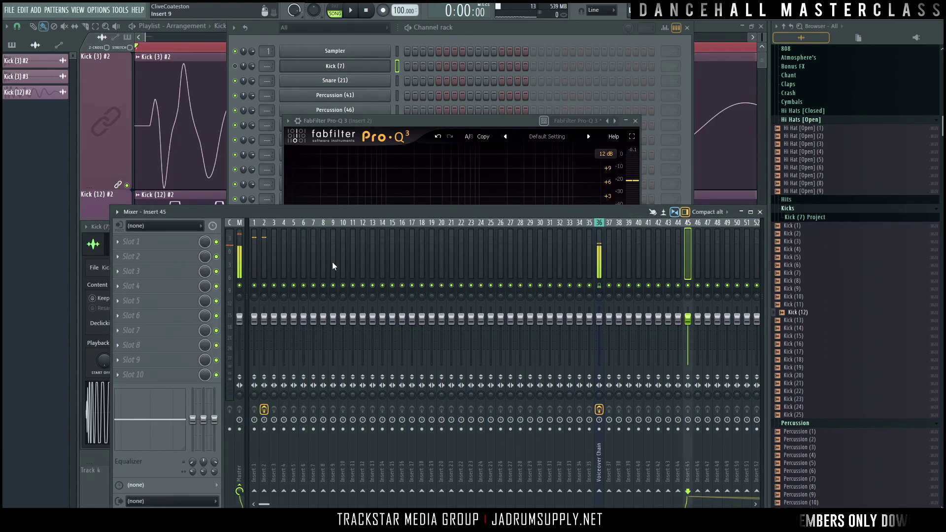
{"action": "left_click", "coordinate": [265, 245]}
{"action": "right_click", "coordinate": [142, 242]}
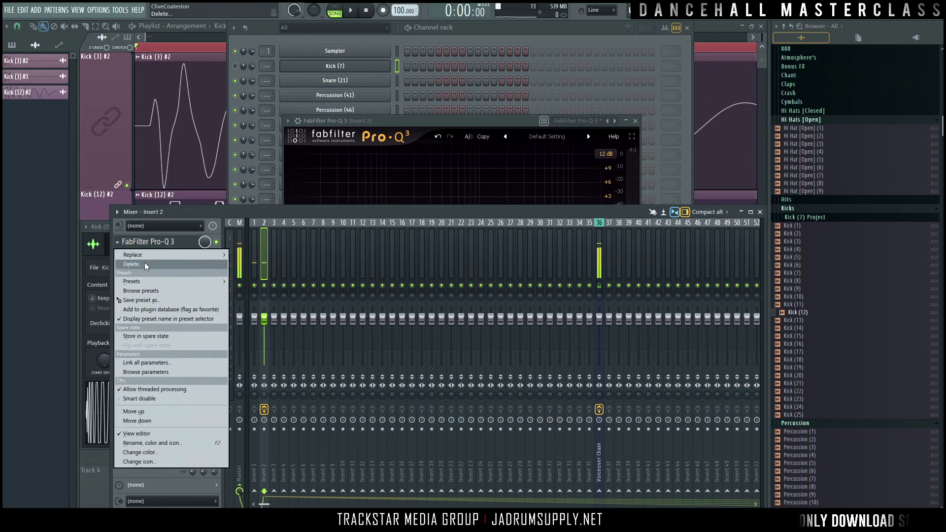
{"action": "left_click", "coordinate": [147, 265]}
{"action": "left_click", "coordinate": [514, 291]}
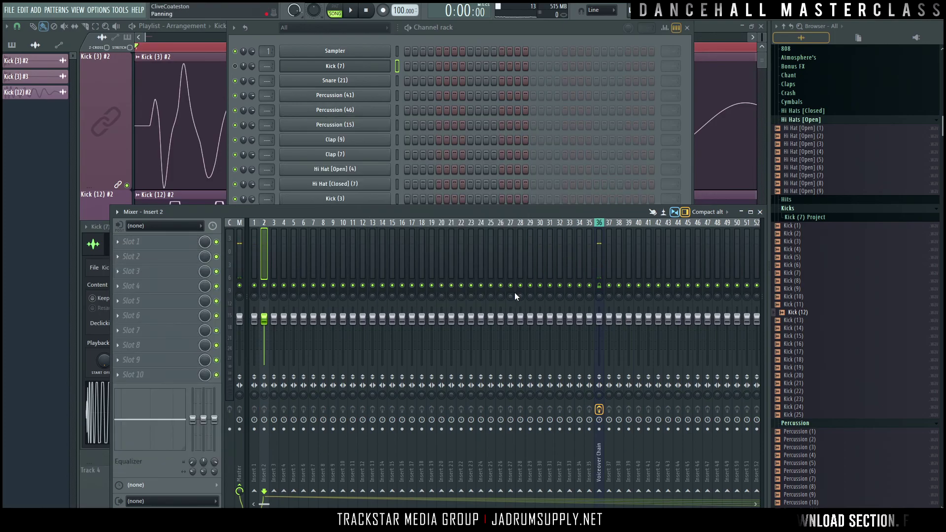